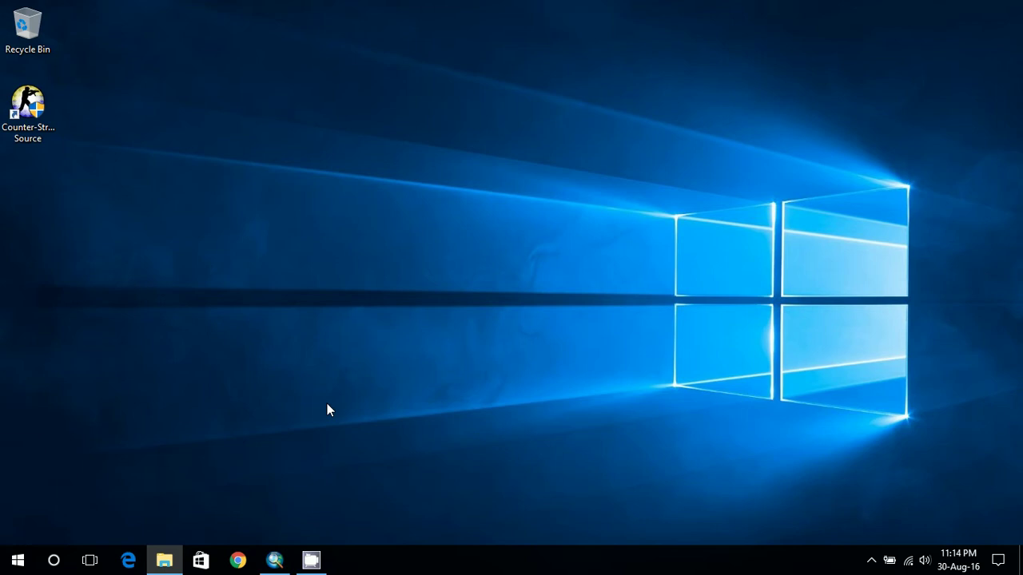
- Open BMD_Station from arc1\Data_Rainfall_Deviation\Data in Excel
{"action": "left_click", "coordinate": [168, 561]}
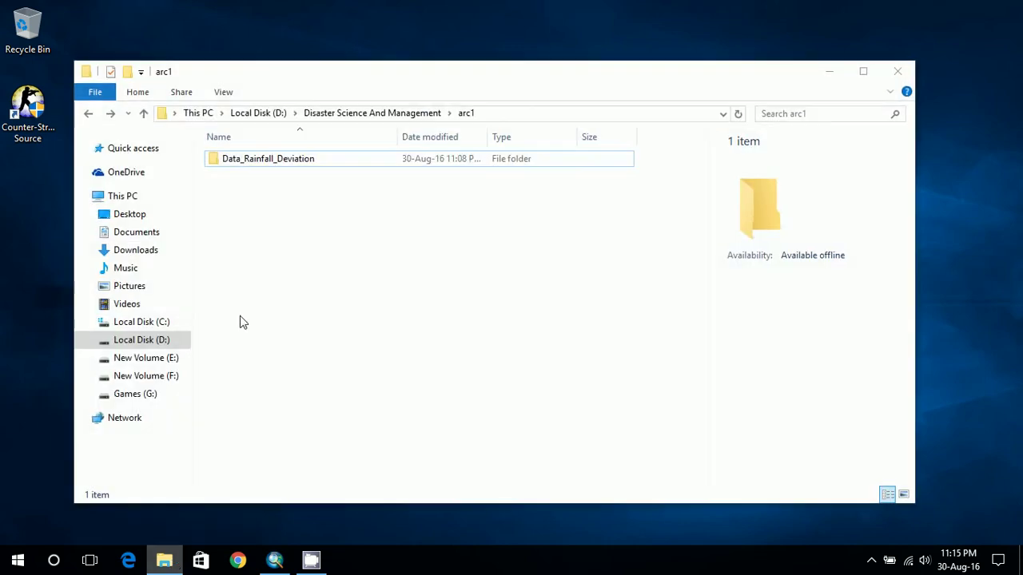
{"action": "double_click", "coordinate": [298, 165]}
{"action": "double_click", "coordinate": [252, 160]}
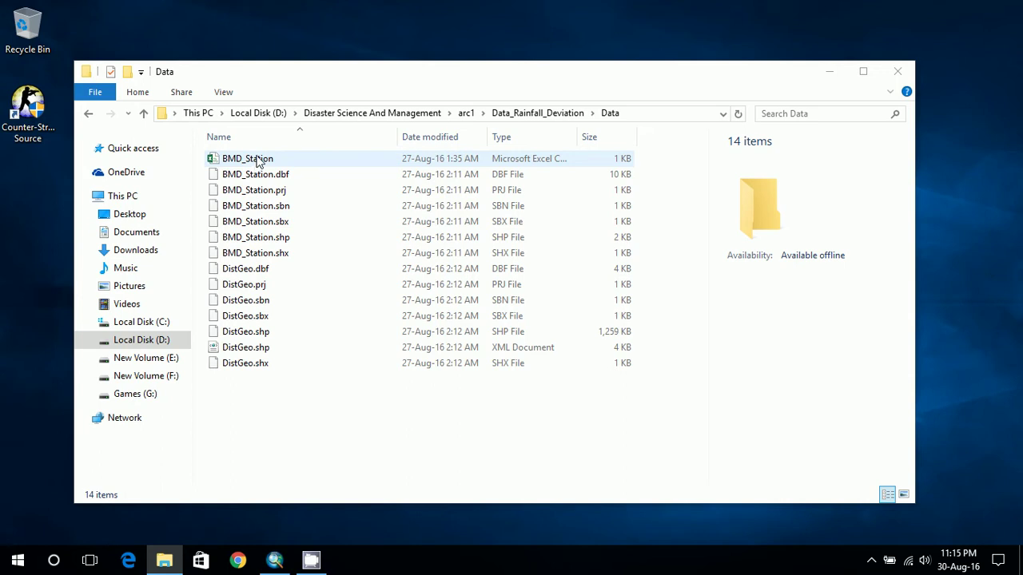
{"action": "left_click", "coordinate": [253, 163]}
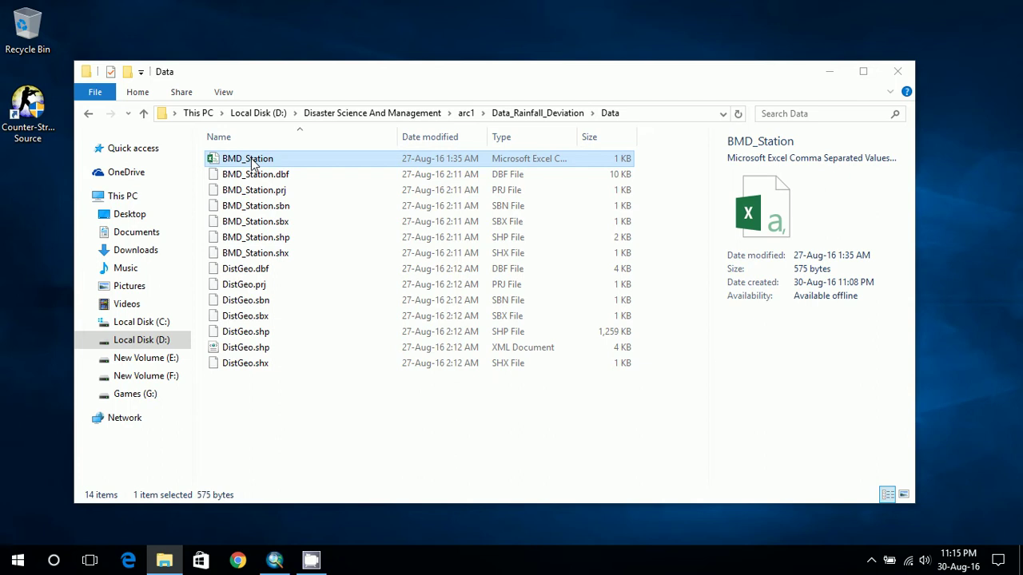
{"action": "double_click", "coordinate": [253, 163]}
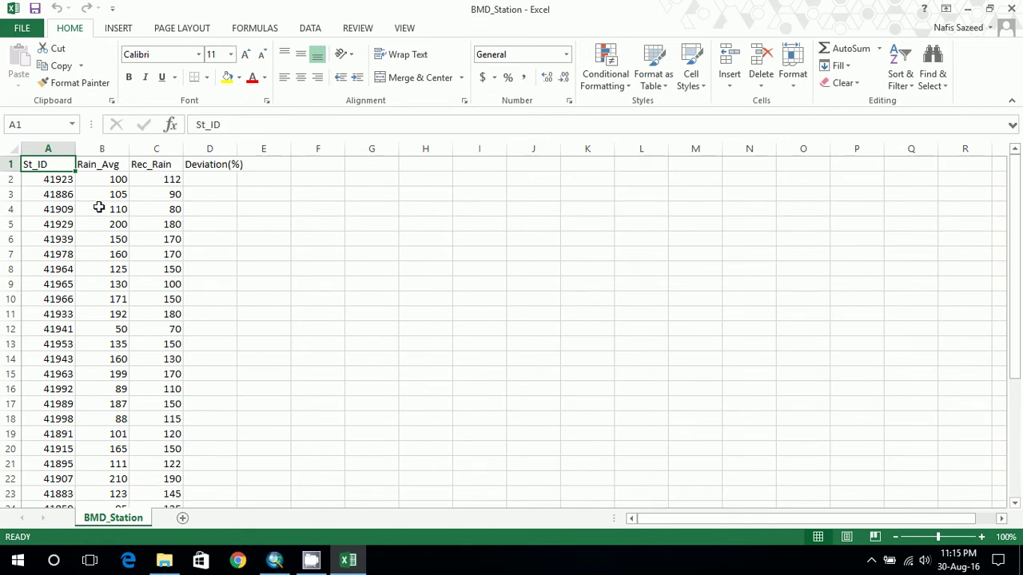
- Check the Rain_Avg, Rec_Rain and empty Deviation(%) columns of BMD_Station, then close Excel
{"action": "scroll", "coordinate": [136, 207], "scroll_direction": "down", "scroll_amount": 4}
{"action": "scroll", "coordinate": [128, 211], "scroll_direction": "up", "scroll_amount": 1}
{"action": "scroll", "coordinate": [128, 211], "scroll_direction": "up", "scroll_amount": 4}
{"action": "scroll", "coordinate": [55, 190], "scroll_direction": "down", "scroll_amount": 2}
{"action": "scroll", "coordinate": [56, 190], "scroll_direction": "up", "scroll_amount": 2}
{"action": "left_click", "coordinate": [104, 165]}
{"action": "left_click", "coordinate": [170, 165]}
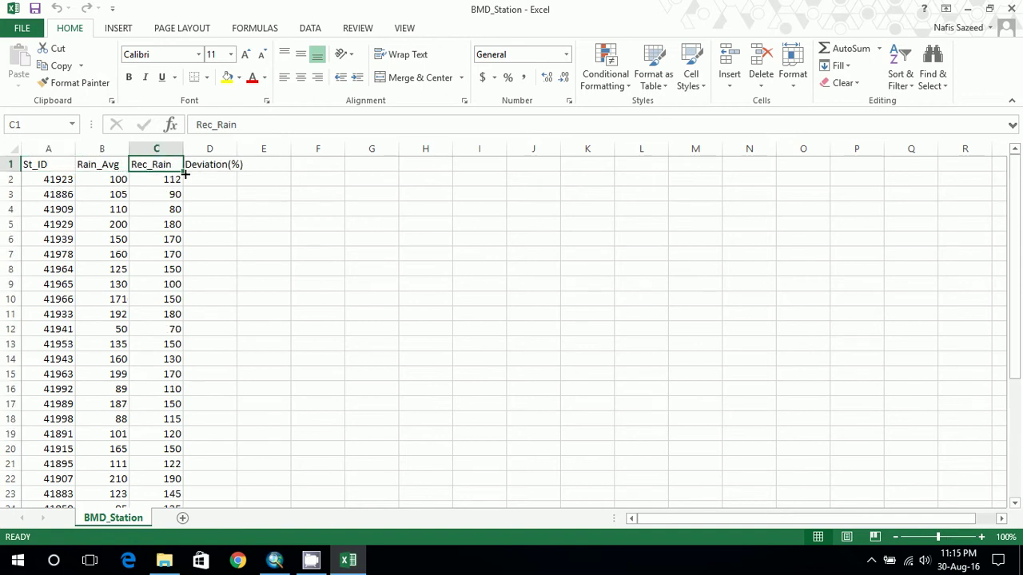
{"action": "left_click", "coordinate": [214, 164]}
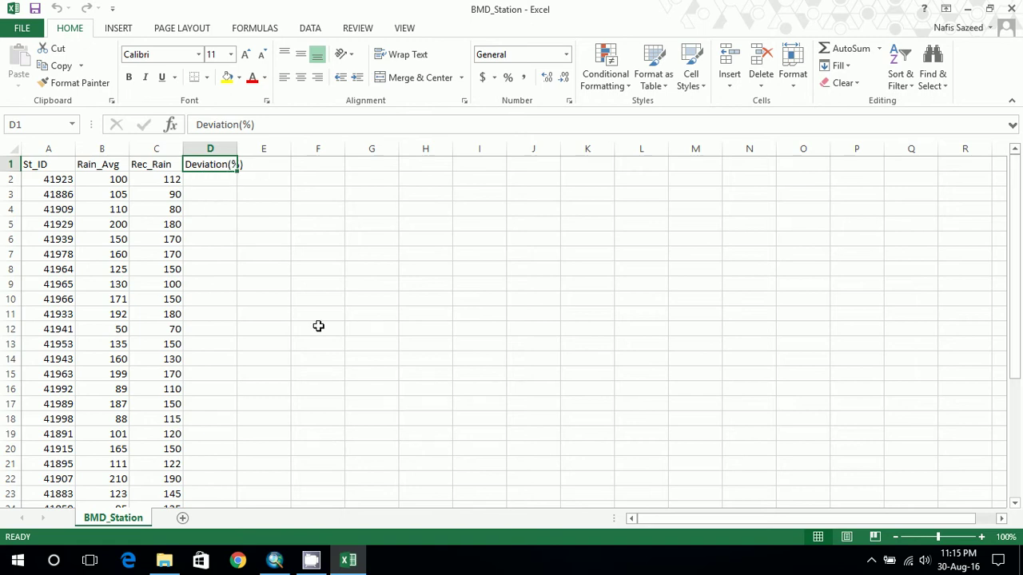
{"action": "scroll", "coordinate": [168, 299], "scroll_direction": "down", "scroll_amount": 3}
{"action": "scroll", "coordinate": [168, 299], "scroll_direction": "down", "scroll_amount": 3}
{"action": "scroll", "coordinate": [168, 296], "scroll_direction": "up", "scroll_amount": 7}
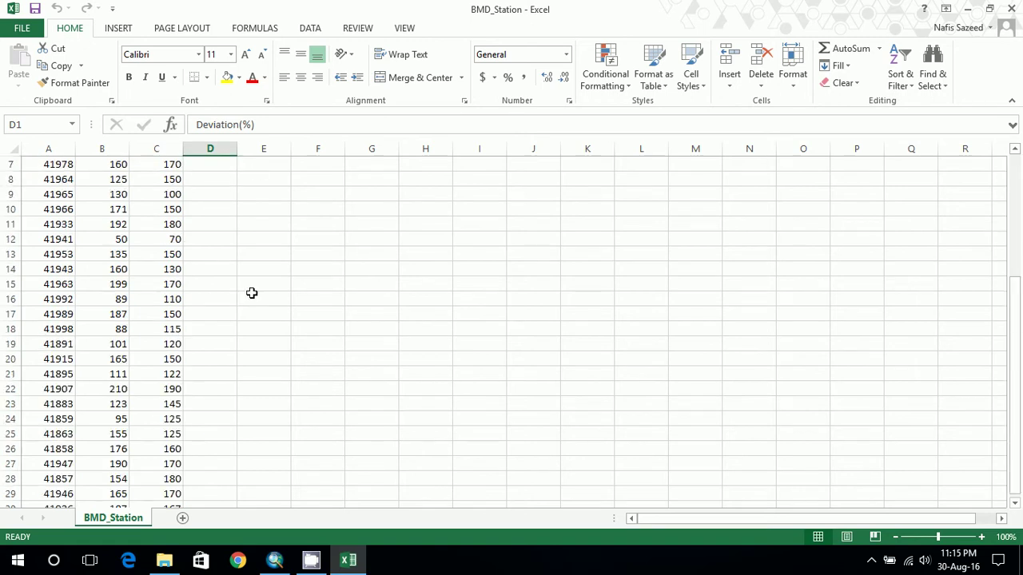
{"action": "key", "text": "alt+F4"}
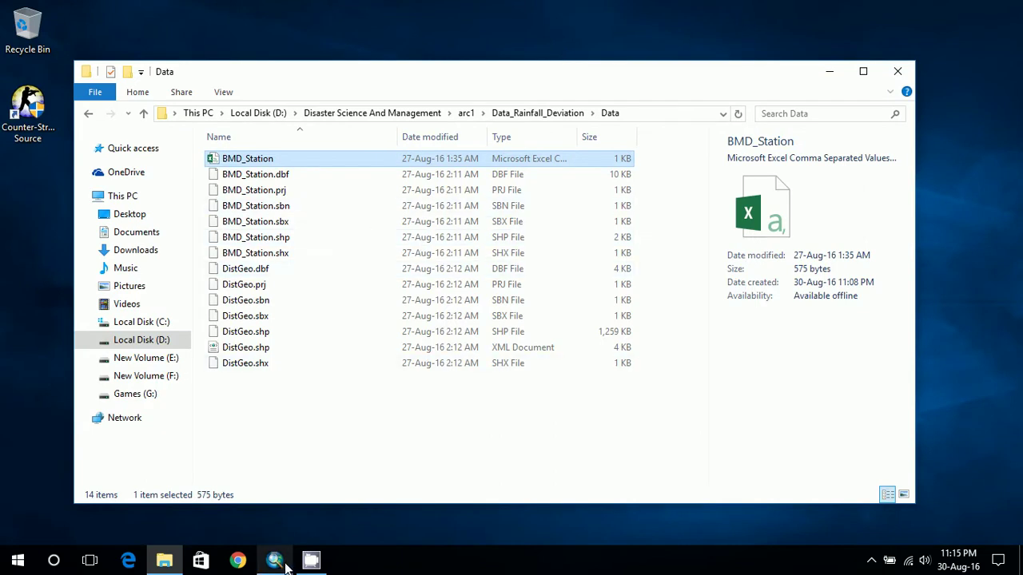
- Bring up ArcMap, then return to the Data folder and select BMD_Station.dbf
{"action": "mouse_move", "coordinate": [285, 566]}
{"action": "left_click", "coordinate": [313, 509]}
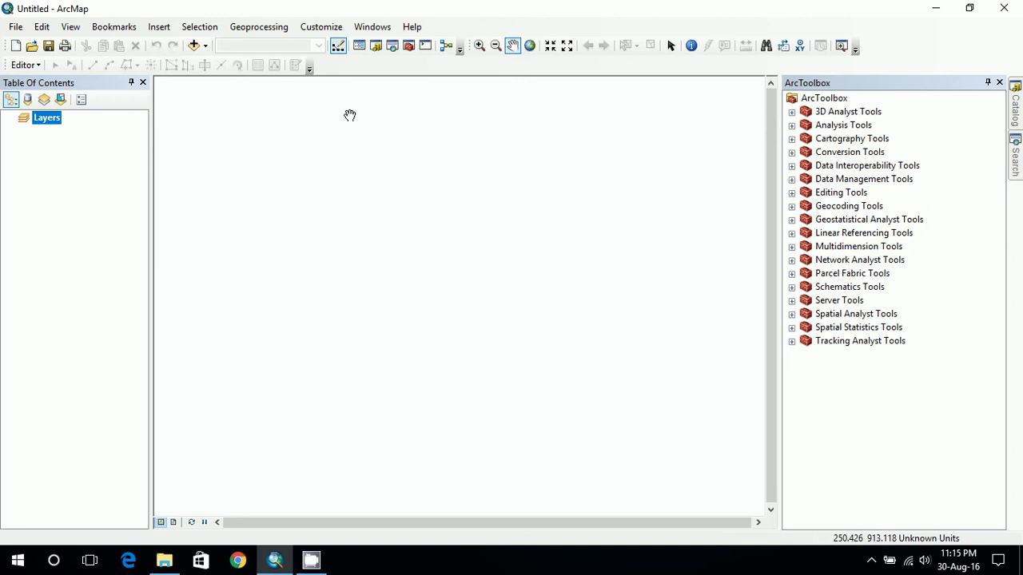
{"action": "left_click", "coordinate": [164, 561]}
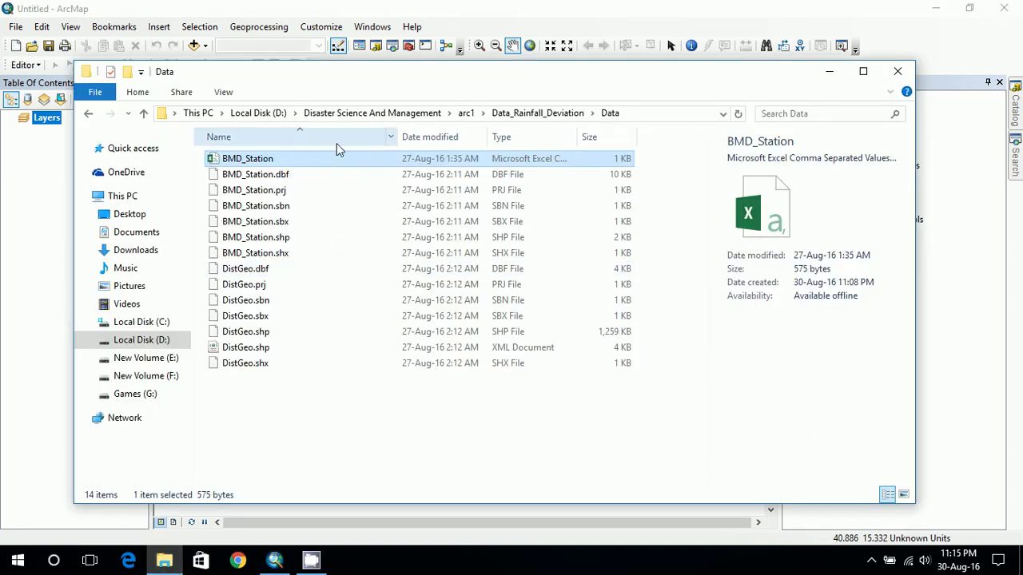
{"action": "left_click", "coordinate": [289, 180]}
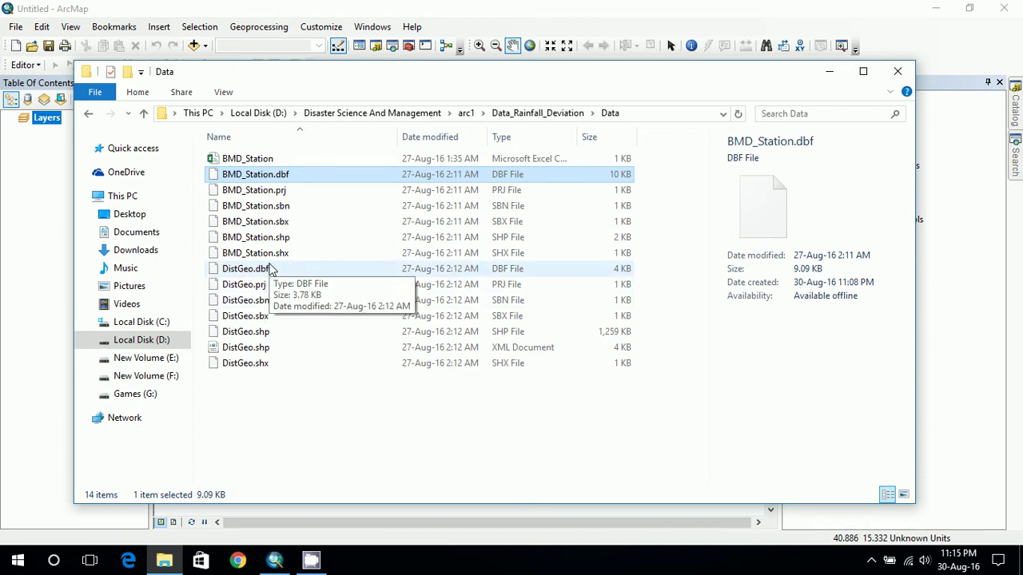
- Add BMD_Station.shp, BMD_Station.csv and DistGeo.shp from arc1\Data_Rainfall_Deviation\Data to the map
{"action": "left_click", "coordinate": [282, 566]}
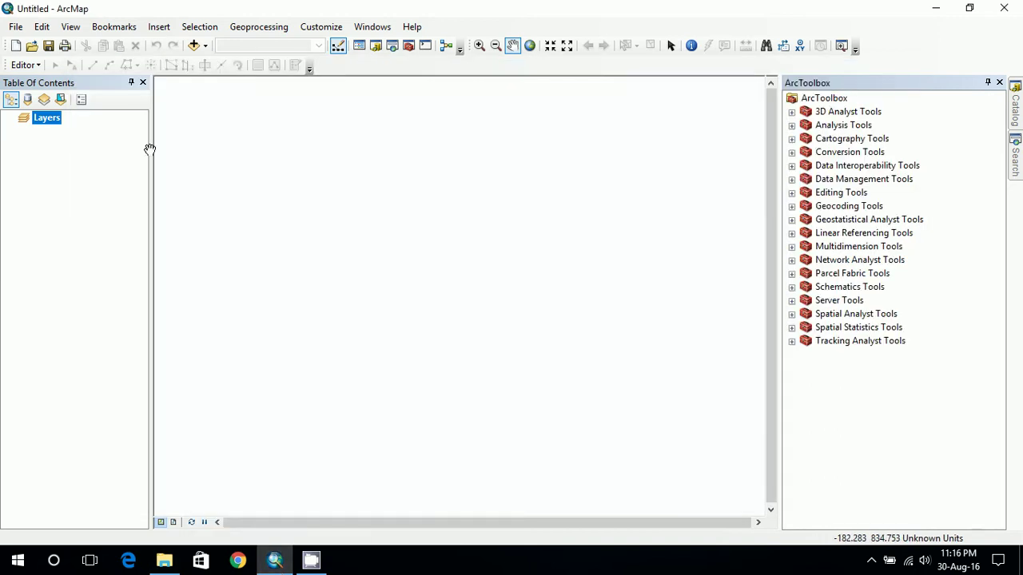
{"action": "left_click", "coordinate": [195, 48]}
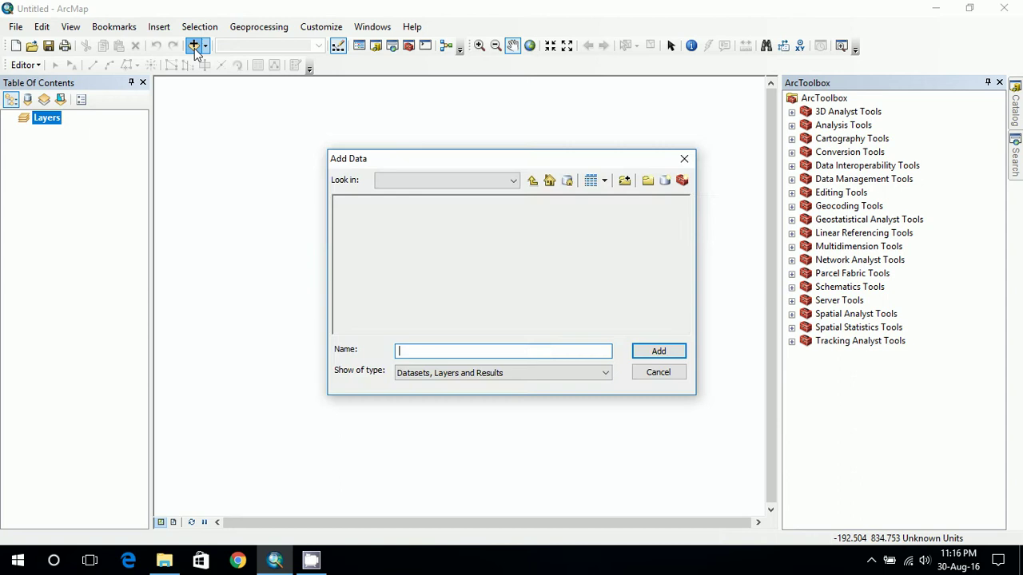
{"action": "left_click", "coordinate": [508, 181]}
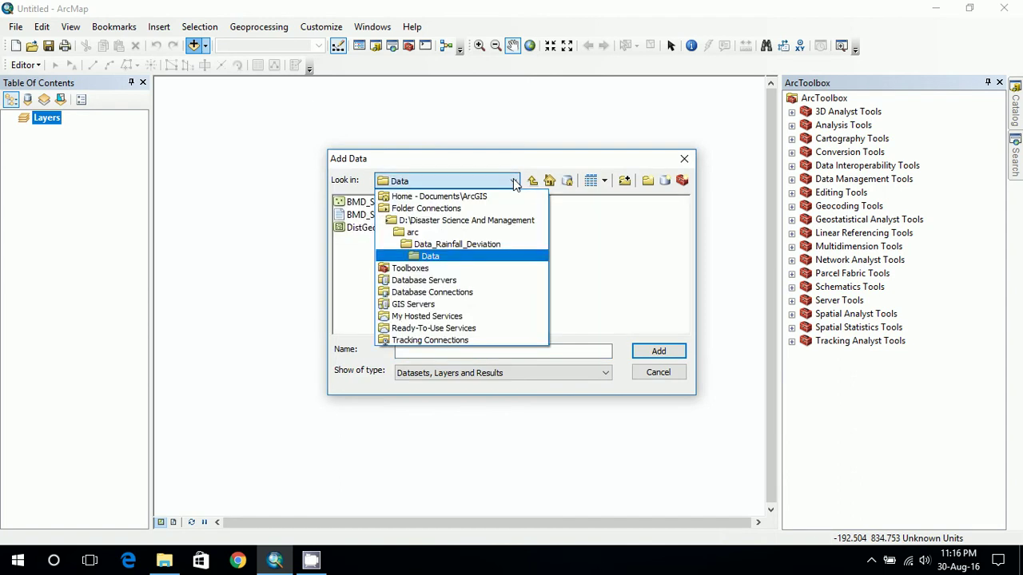
{"action": "left_click", "coordinate": [446, 220]}
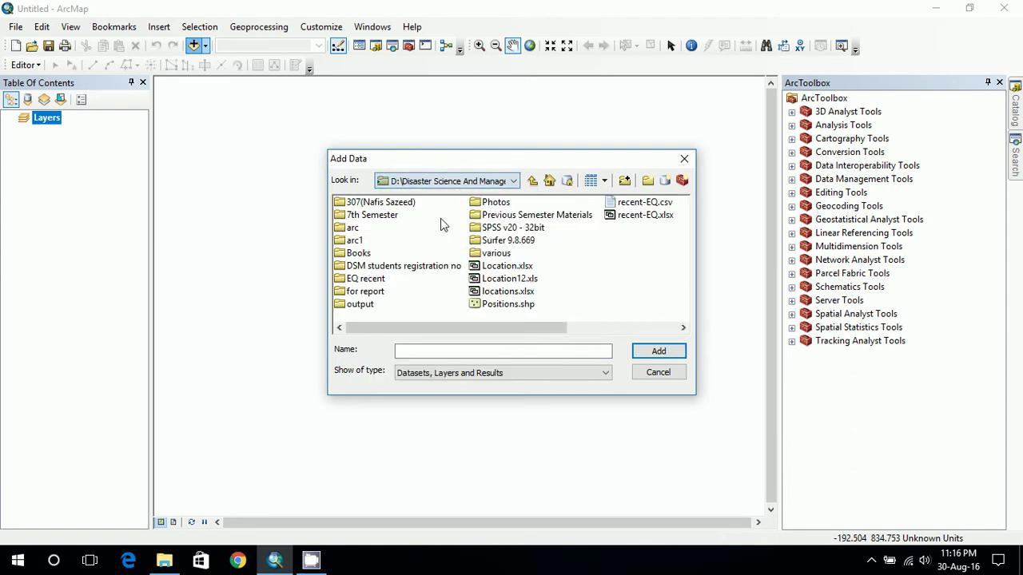
{"action": "double_click", "coordinate": [355, 241]}
{"action": "double_click", "coordinate": [371, 204]}
{"action": "double_click", "coordinate": [357, 202]}
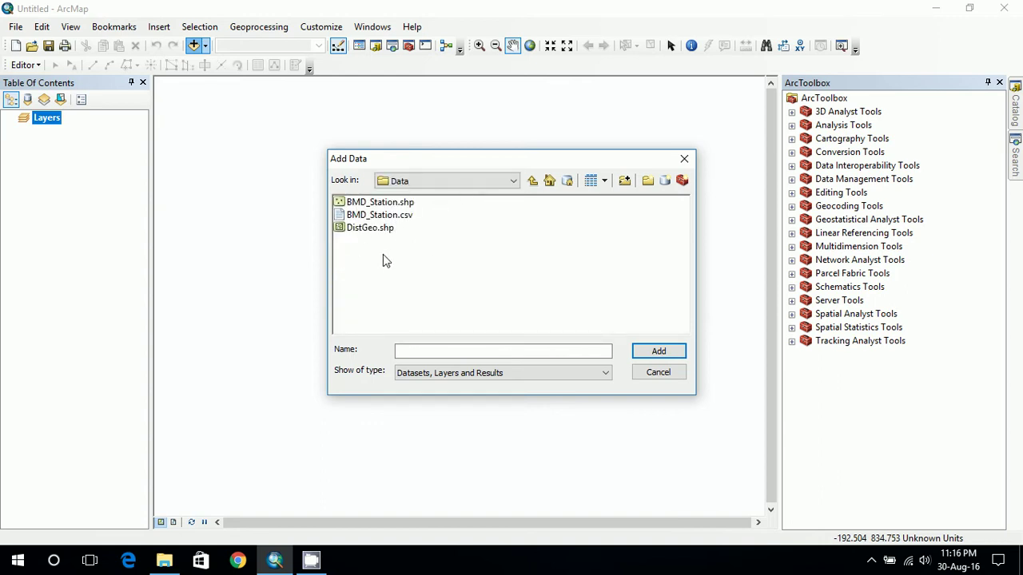
{"action": "left_click_drag", "start_coordinate": [385, 257], "coordinate": [380, 189]}
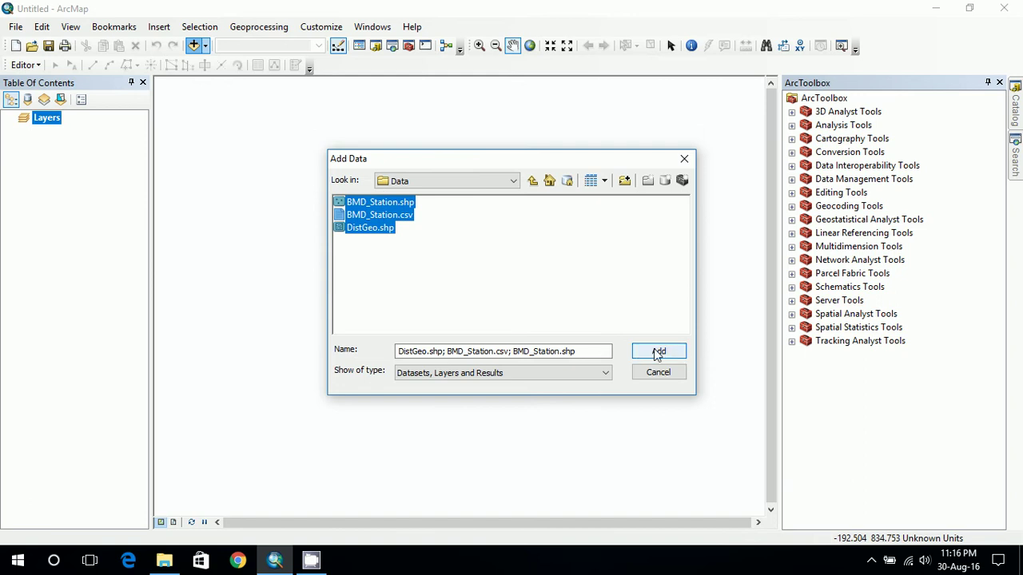
{"action": "left_click", "coordinate": [657, 353]}
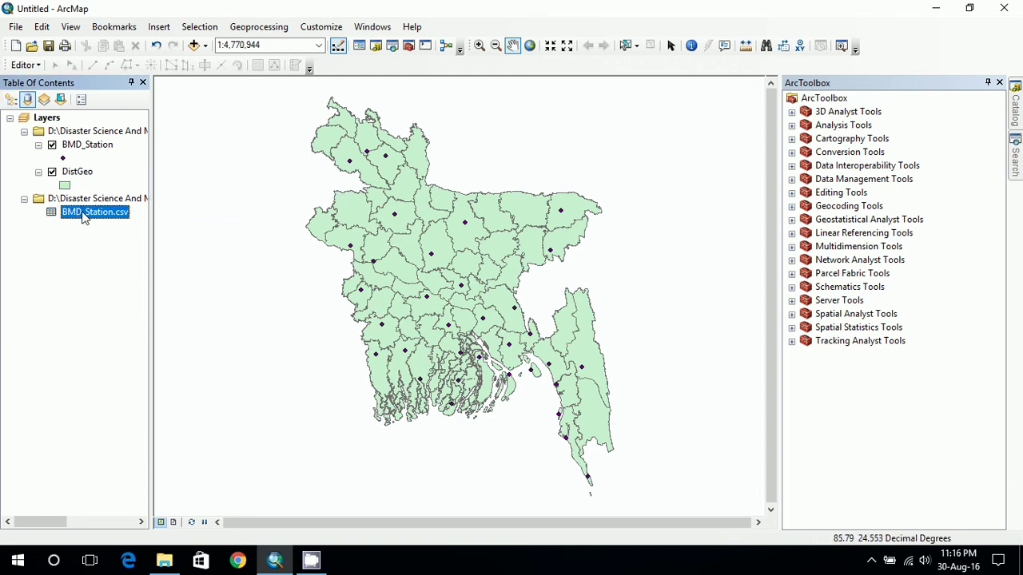
{"action": "double_click", "coordinate": [84, 214]}
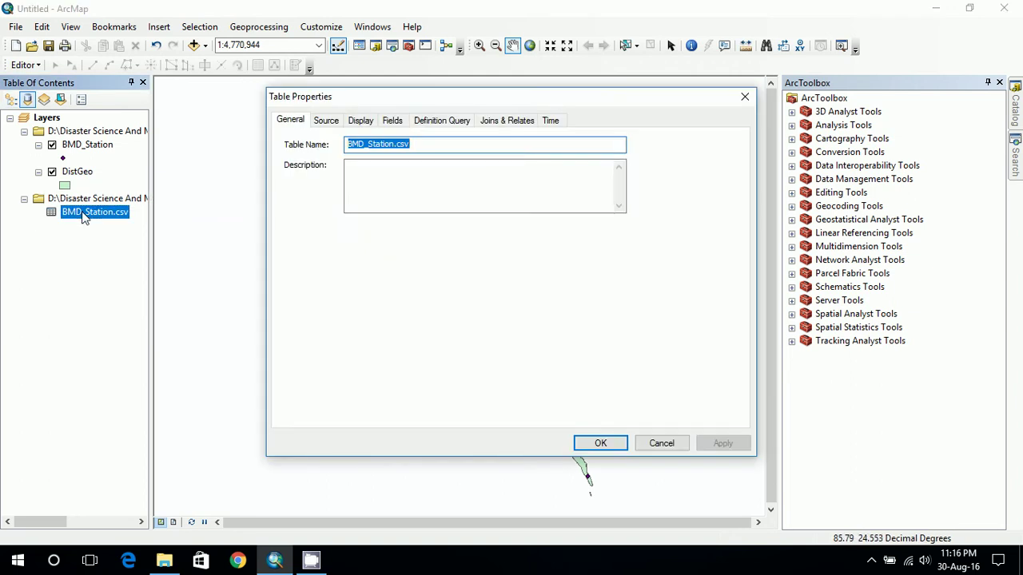
{"action": "left_click", "coordinate": [677, 445]}
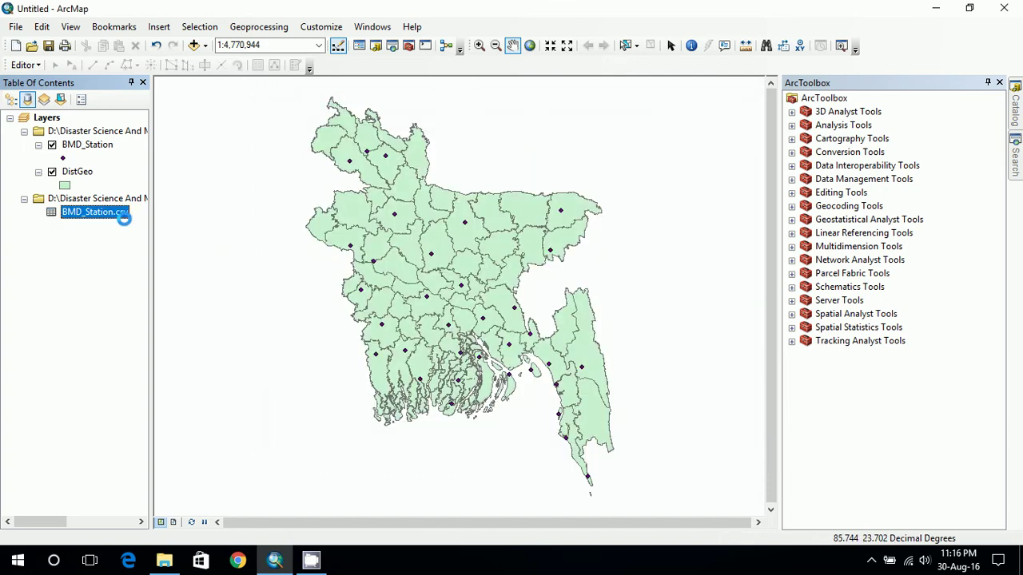
{"action": "right_click", "coordinate": [124, 218]}
{"action": "left_click", "coordinate": [142, 221]}
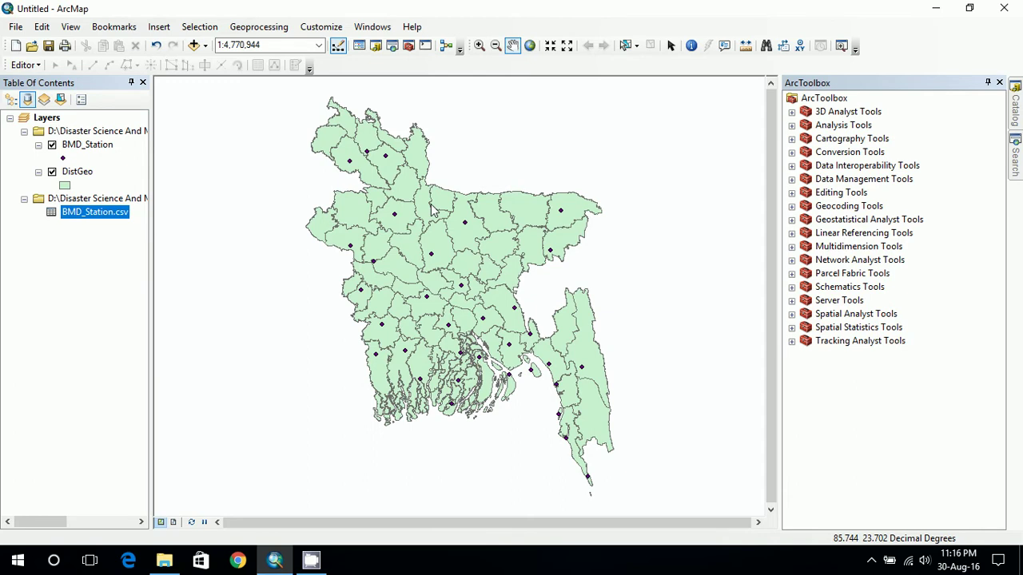
{"action": "scroll", "coordinate": [357, 205], "scroll_direction": "down", "scroll_amount": 1}
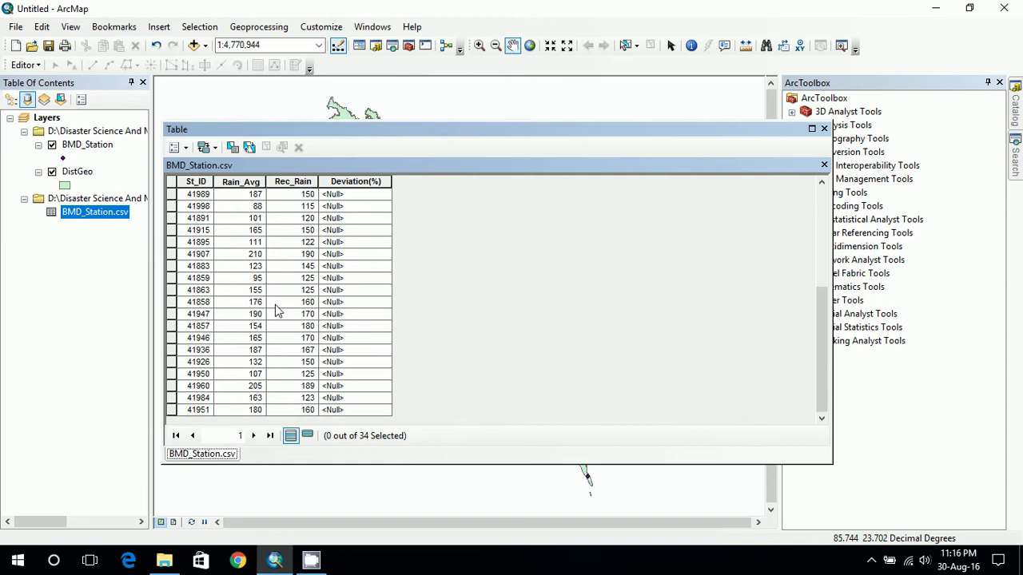
{"action": "scroll", "coordinate": [276, 308], "scroll_direction": "up", "scroll_amount": 4}
{"action": "scroll", "coordinate": [276, 307], "scroll_direction": "up", "scroll_amount": 1}
{"action": "left_click", "coordinate": [353, 198]}
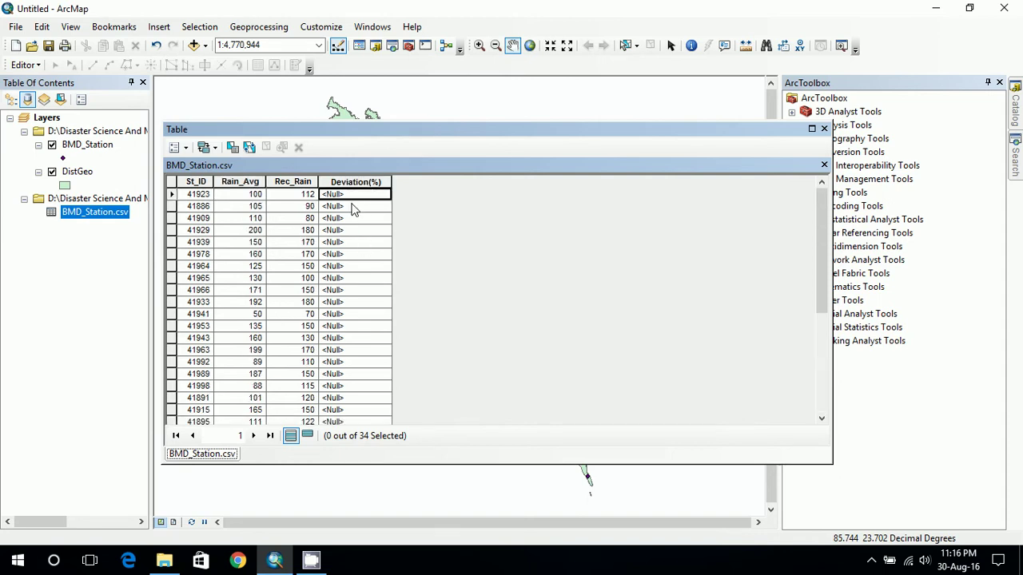
{"action": "left_click", "coordinate": [352, 206]}
{"action": "left_click", "coordinate": [354, 254]}
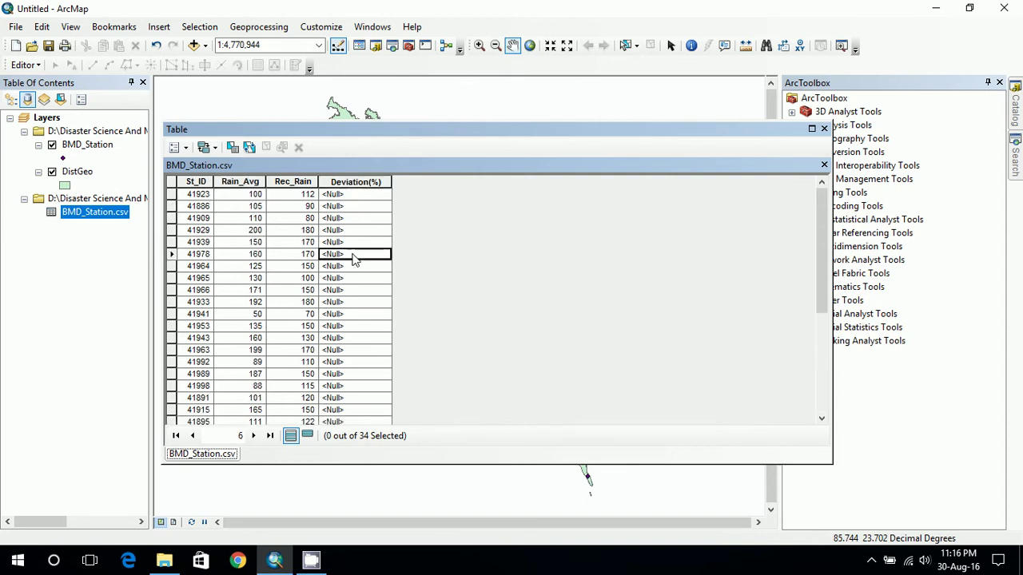
{"action": "left_click", "coordinate": [824, 129]}
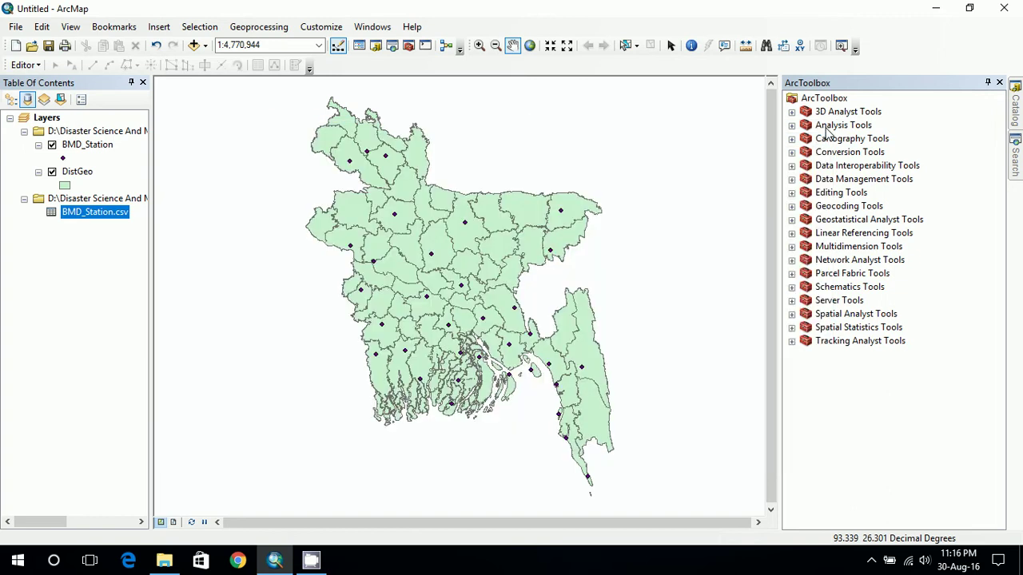
{"action": "left_click", "coordinate": [86, 145]}
{"action": "right_click", "coordinate": [85, 146]}
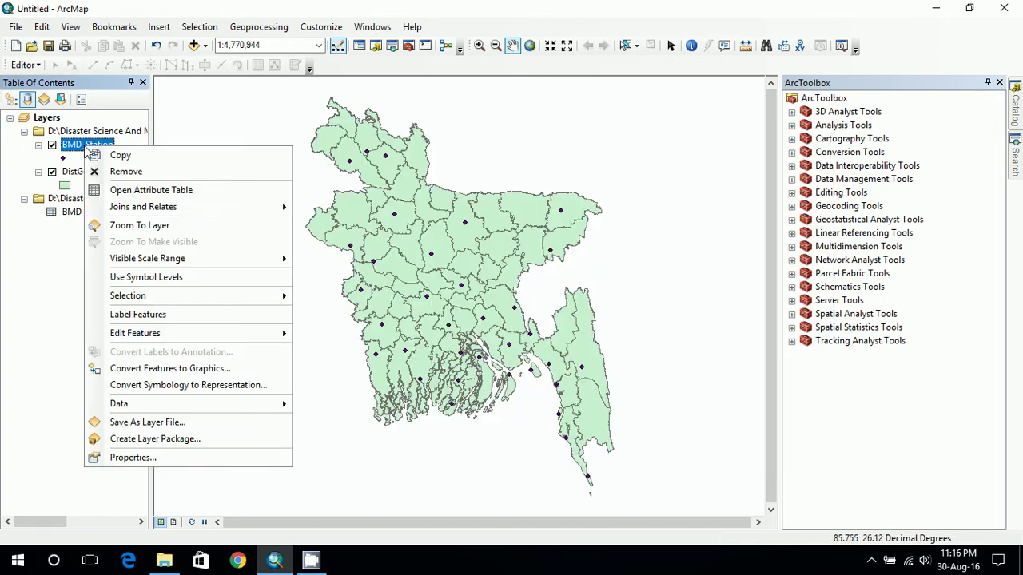
{"action": "left_click", "coordinate": [77, 146]}
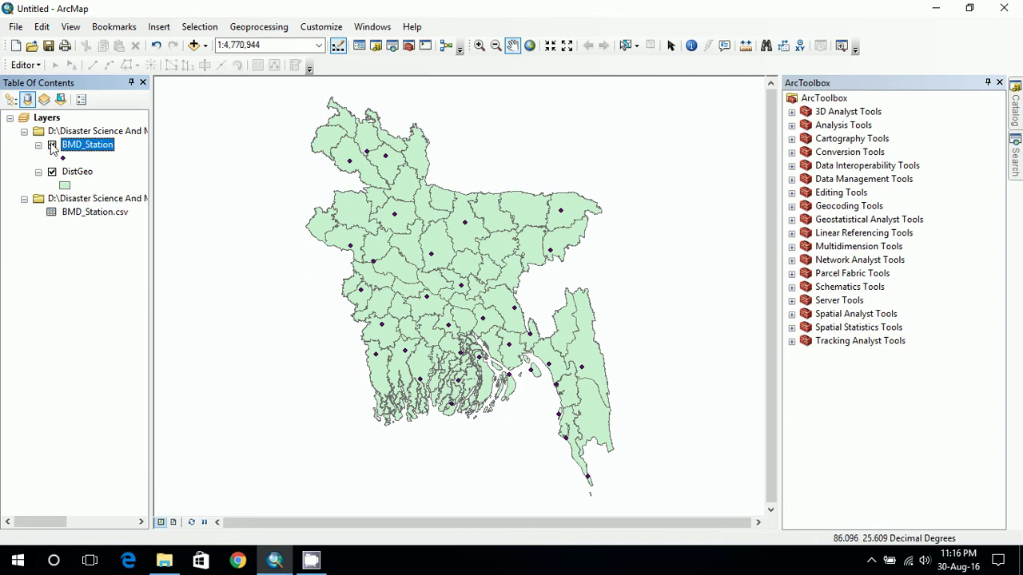
{"action": "left_click", "coordinate": [52, 146]}
{"action": "left_click", "coordinate": [77, 173]}
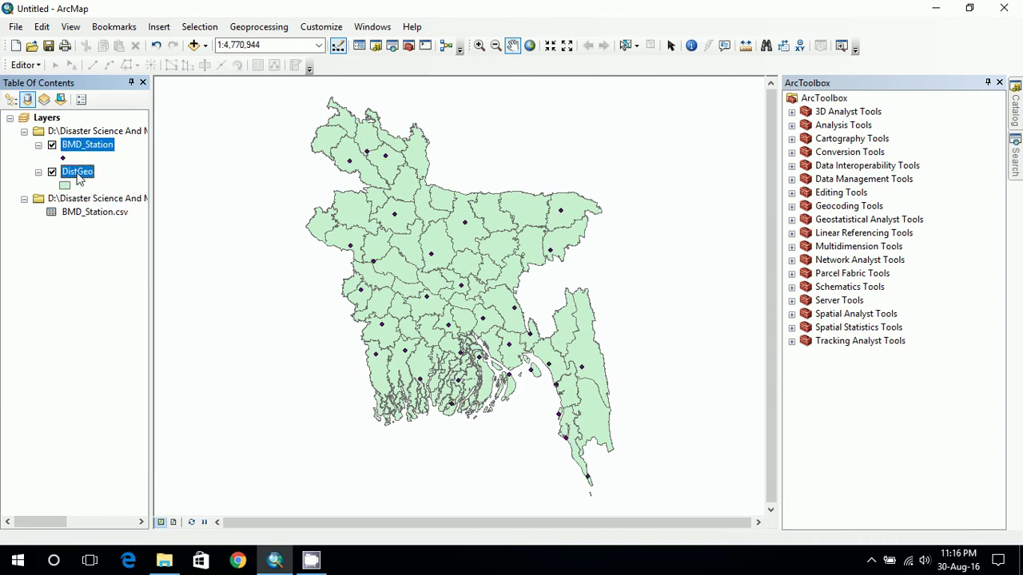
{"action": "left_click", "coordinate": [52, 172]}
{"action": "left_click", "coordinate": [52, 173]}
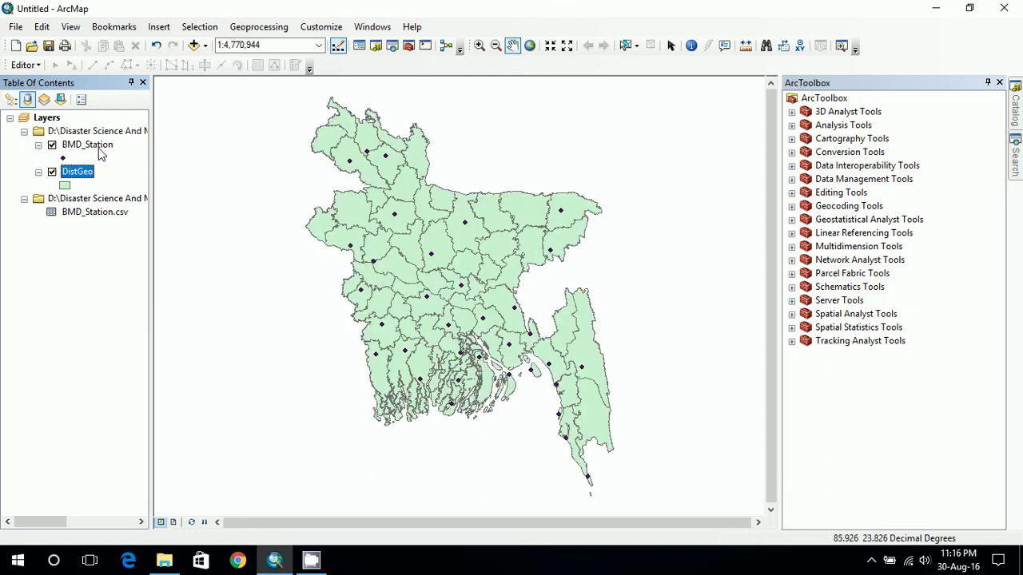
{"action": "left_click", "coordinate": [88, 145]}
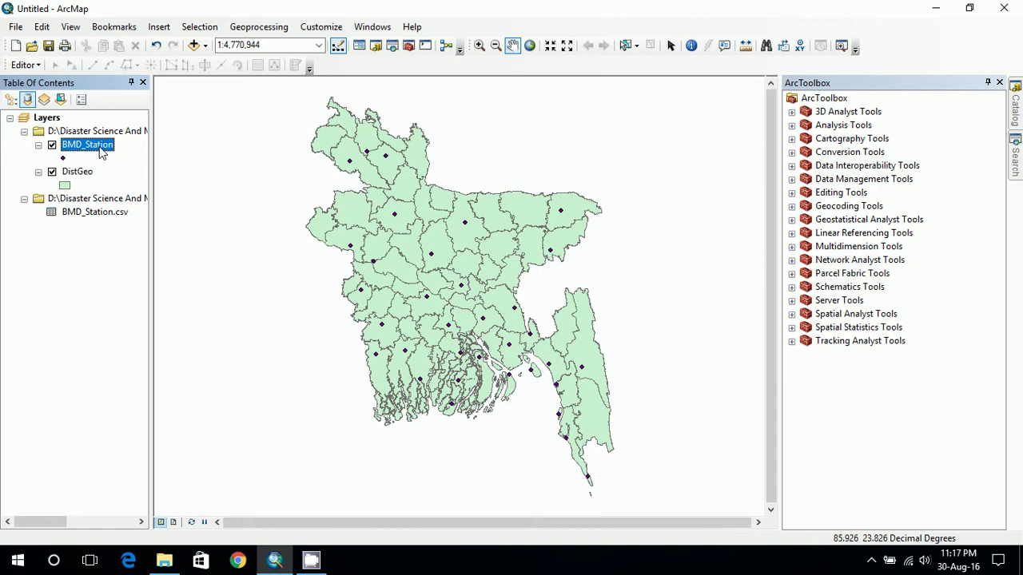
{"action": "right_click", "coordinate": [99, 146]}
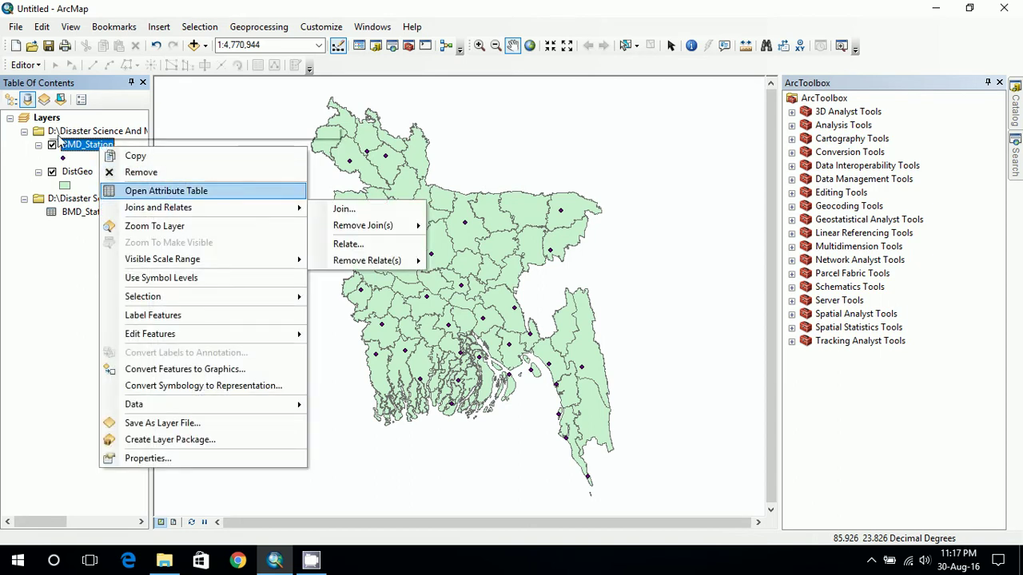
{"action": "left_click", "coordinate": [72, 153]}
{"action": "left_click", "coordinate": [91, 212], "text": "ctrl"}
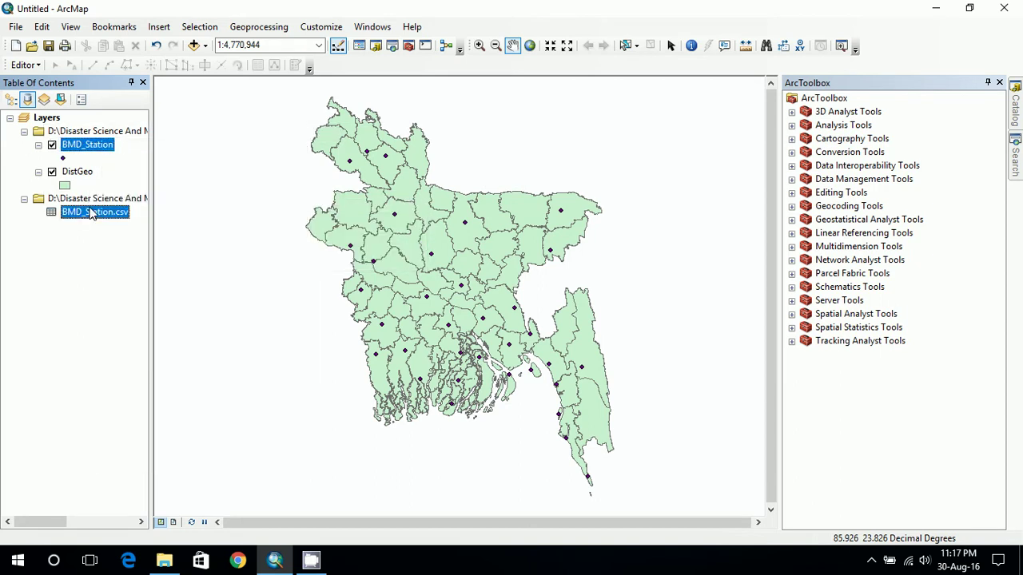
{"action": "right_click", "coordinate": [94, 147]}
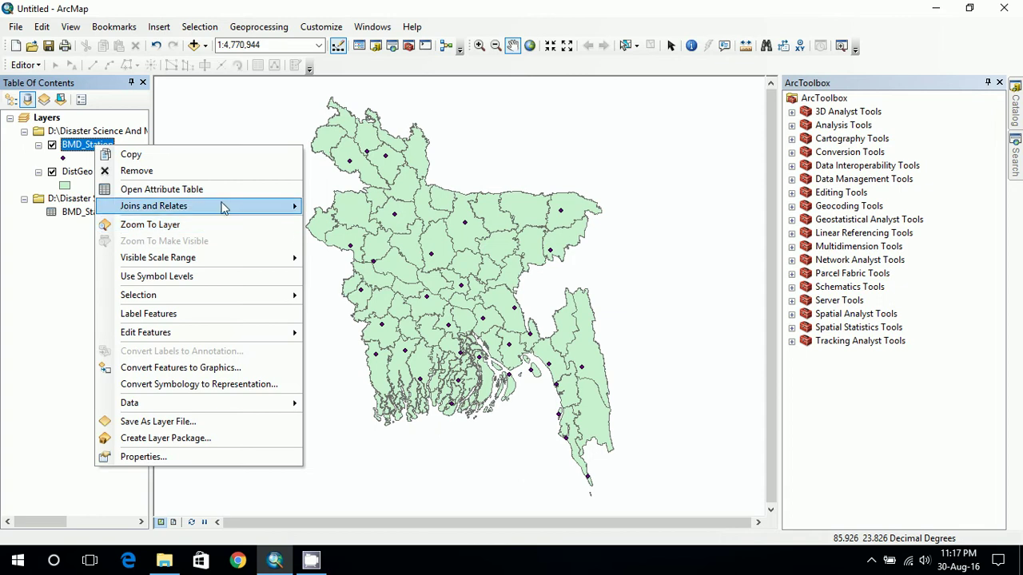
{"action": "left_click", "coordinate": [131, 192]}
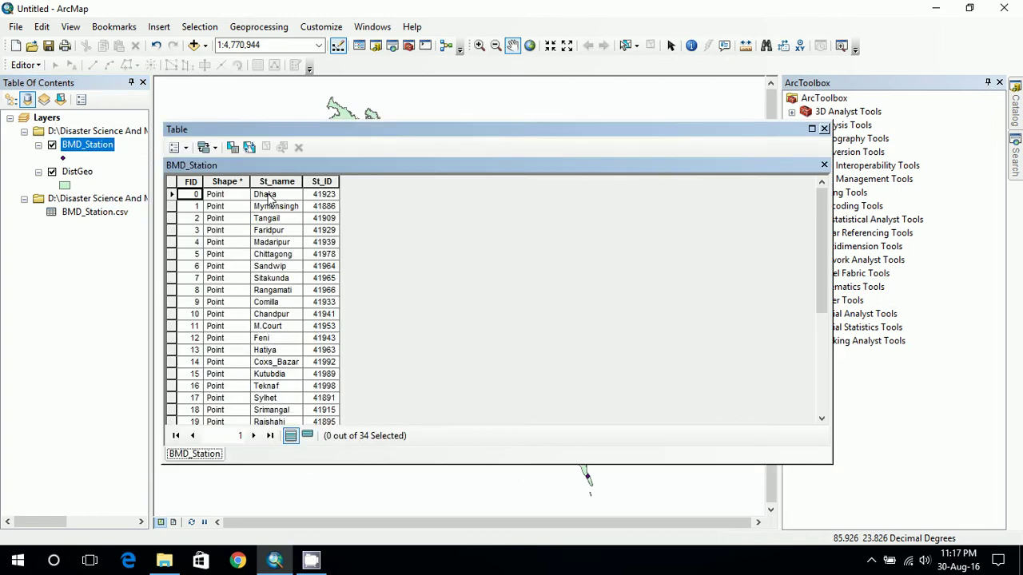
{"action": "left_click", "coordinate": [284, 200]}
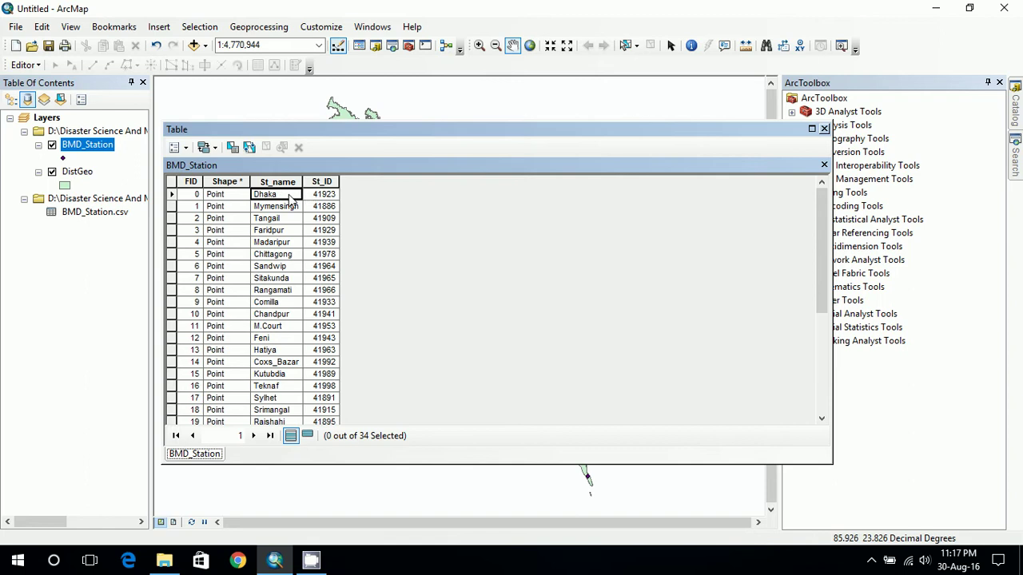
{"action": "left_click", "coordinate": [319, 197]}
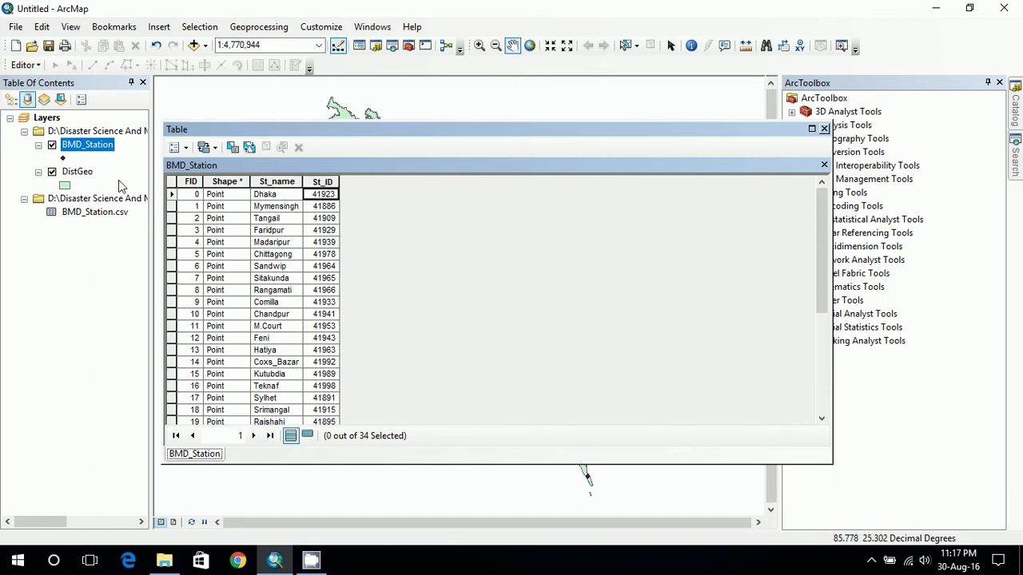
{"action": "left_click", "coordinate": [95, 212]}
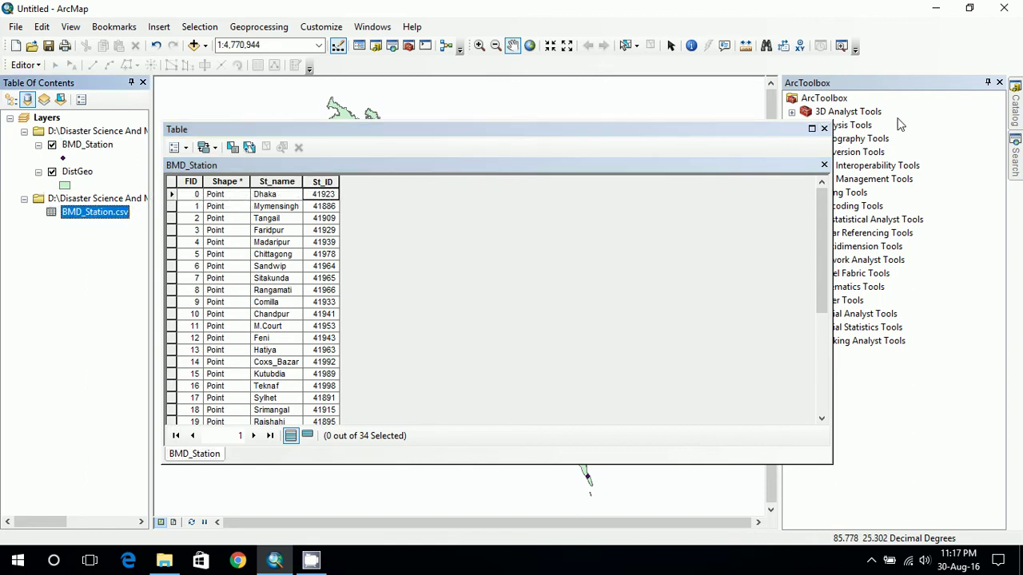
{"action": "left_click", "coordinate": [824, 128]}
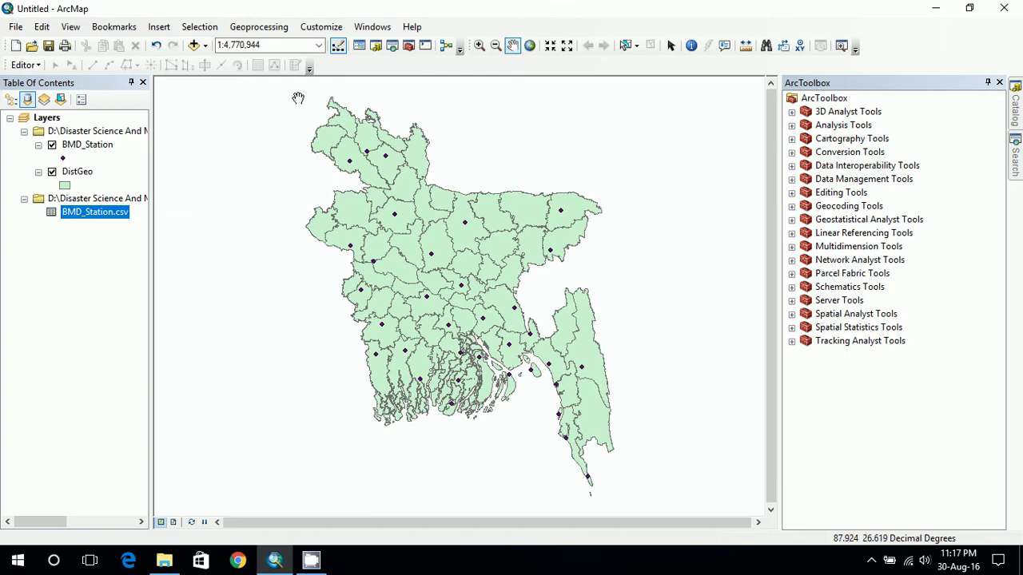
- Join BMD_Station.csv to the BMD_Station layer on St_ID, validating the join first
{"action": "right_click", "coordinate": [104, 146]}
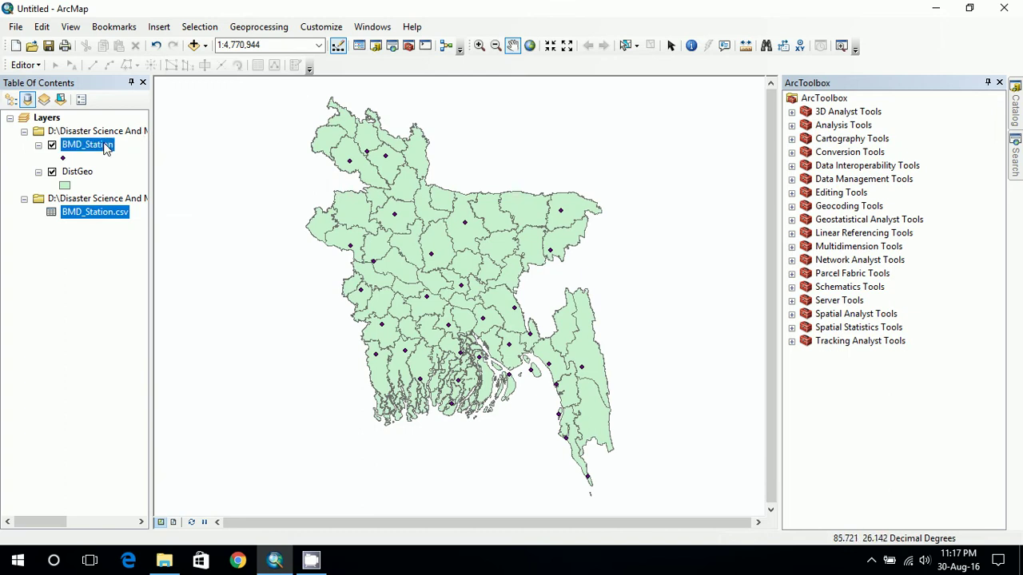
{"action": "mouse_move", "coordinate": [206, 207]}
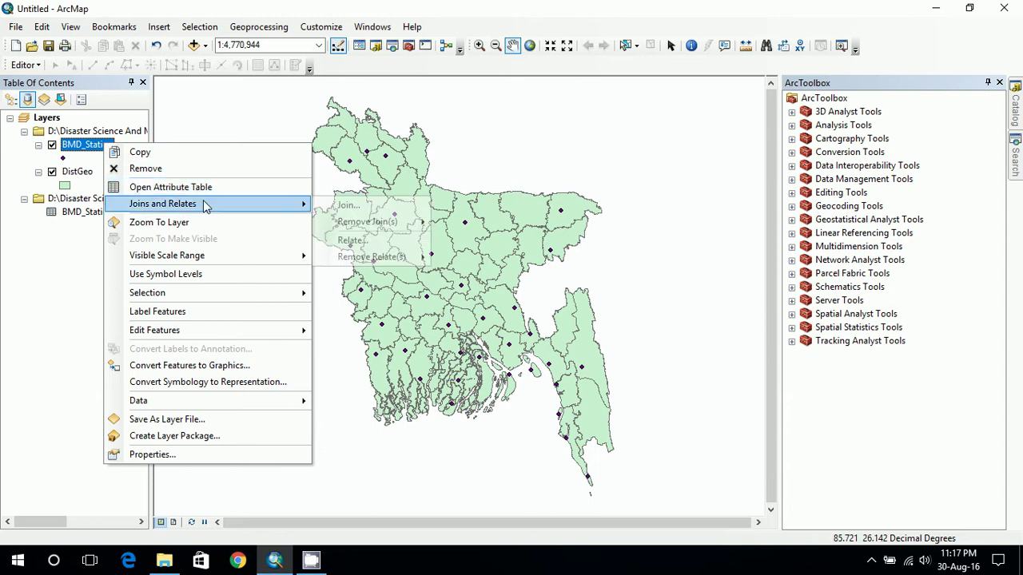
{"action": "left_click", "coordinate": [388, 207]}
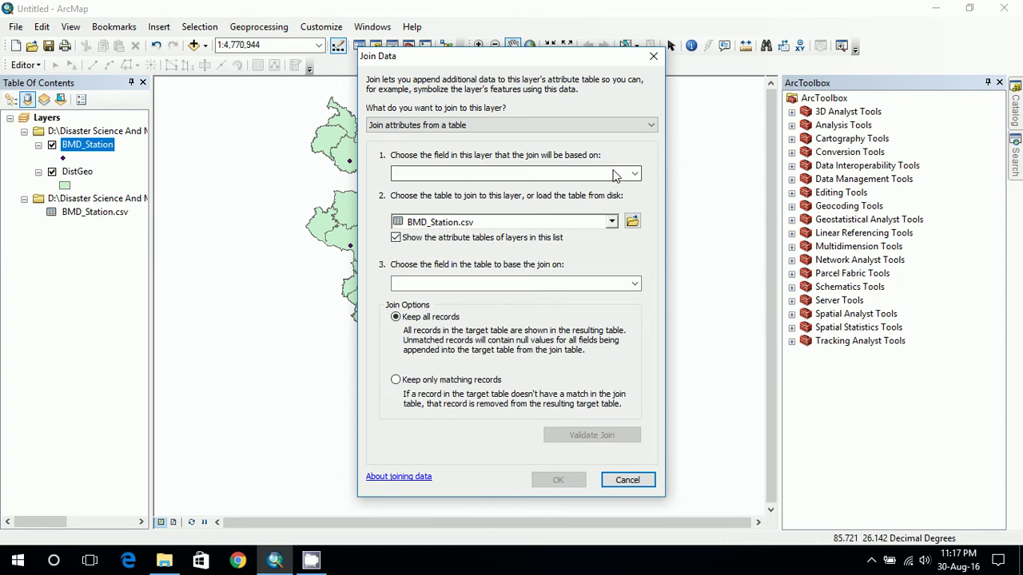
{"action": "left_click", "coordinate": [633, 174]}
{"action": "left_click", "coordinate": [404, 207]}
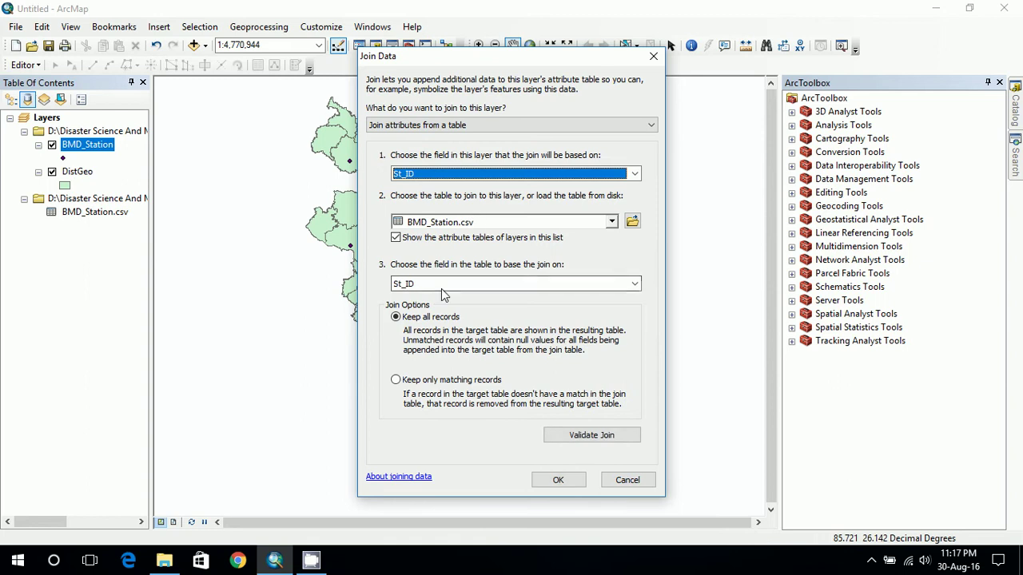
{"action": "left_click", "coordinate": [581, 436]}
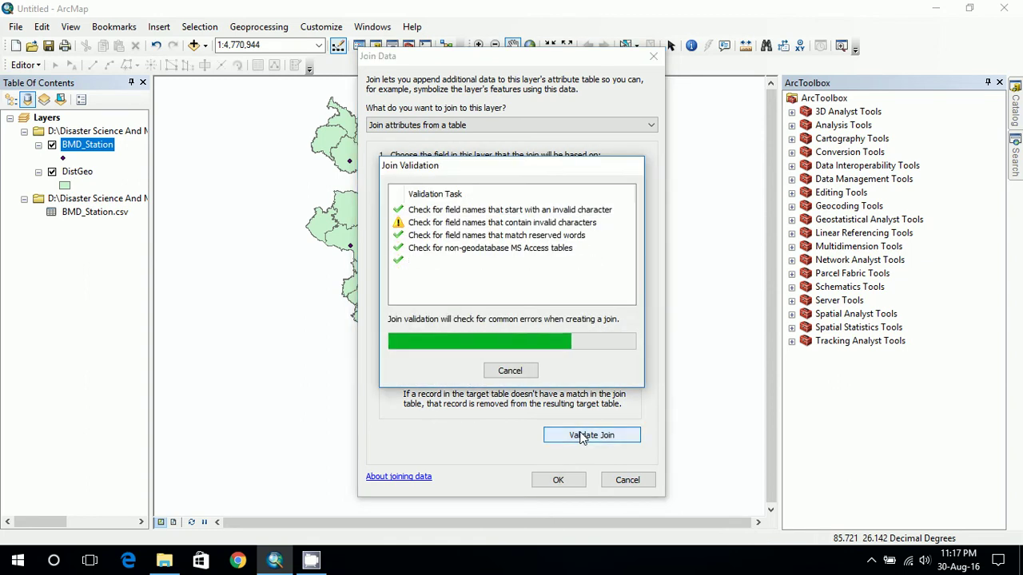
{"action": "left_click", "coordinate": [644, 360]}
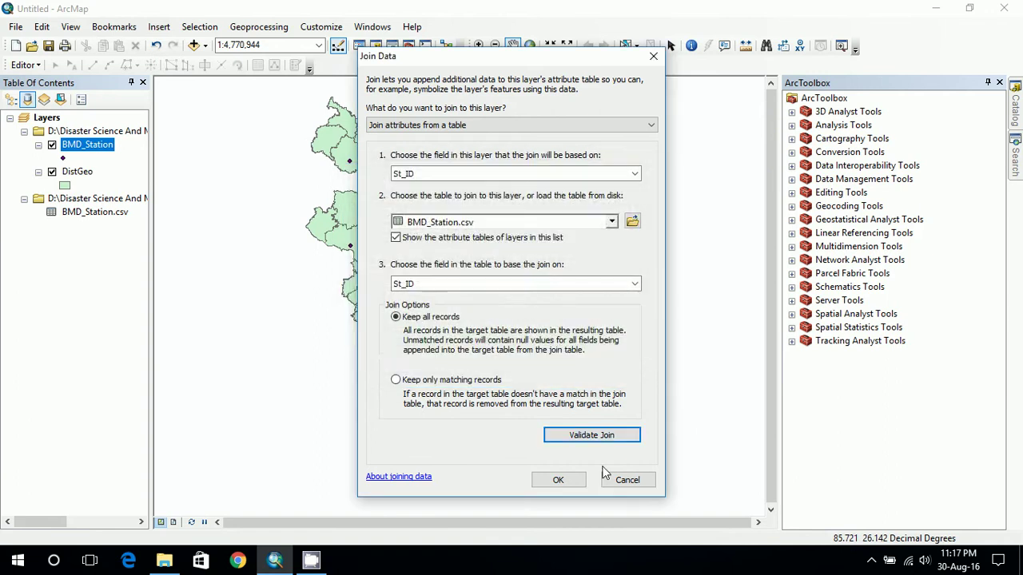
{"action": "left_click", "coordinate": [564, 480]}
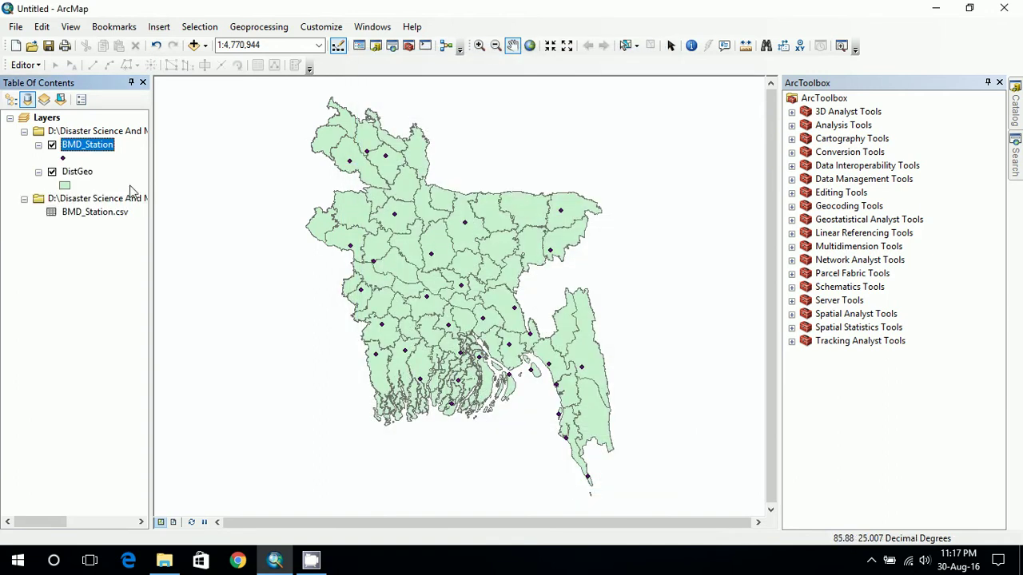
{"action": "right_click", "coordinate": [100, 147]}
{"action": "left_click", "coordinate": [213, 192]}
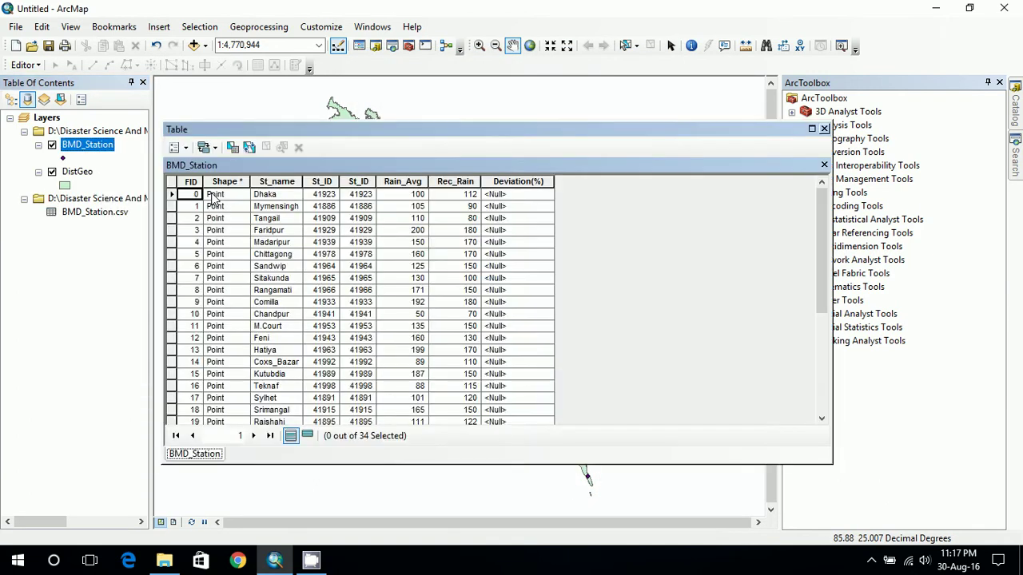
{"action": "scroll", "coordinate": [451, 216], "scroll_direction": "down", "scroll_amount": 5}
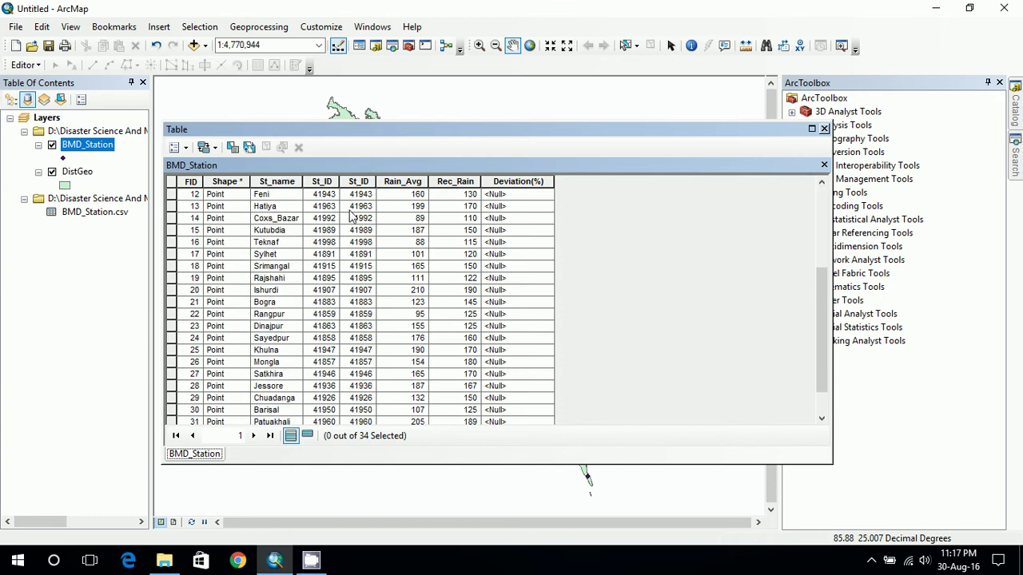
{"action": "left_click", "coordinate": [415, 198]}
{"action": "scroll", "coordinate": [415, 200], "scroll_direction": "up", "scroll_amount": 3}
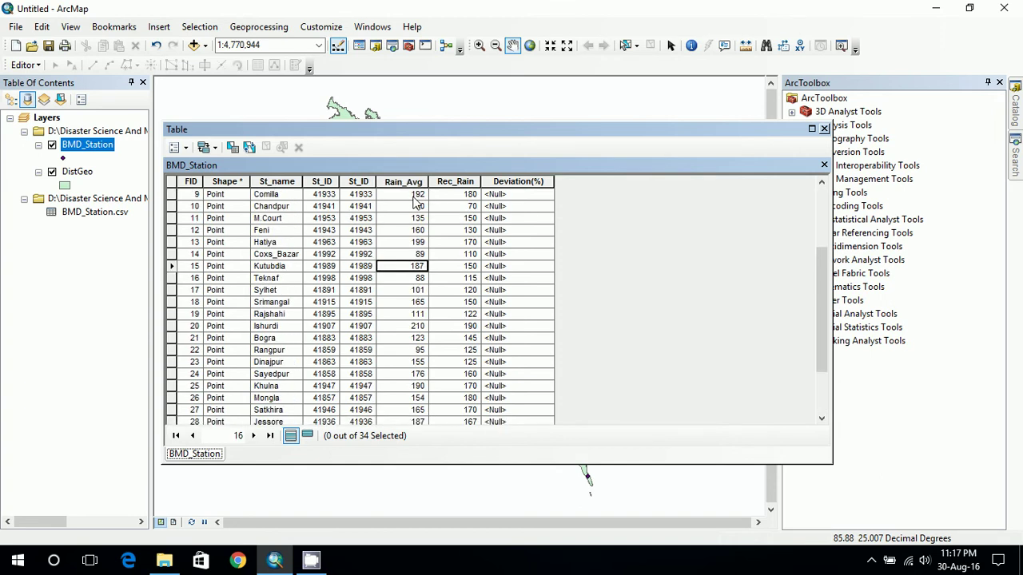
{"action": "left_click", "coordinate": [466, 196]}
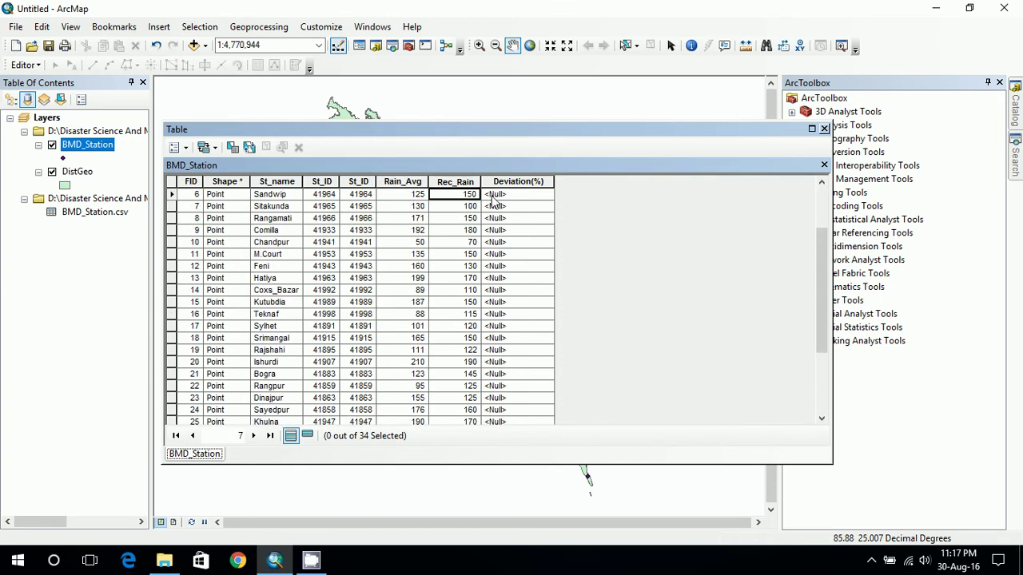
{"action": "scroll", "coordinate": [496, 204], "scroll_direction": "up", "scroll_amount": 2}
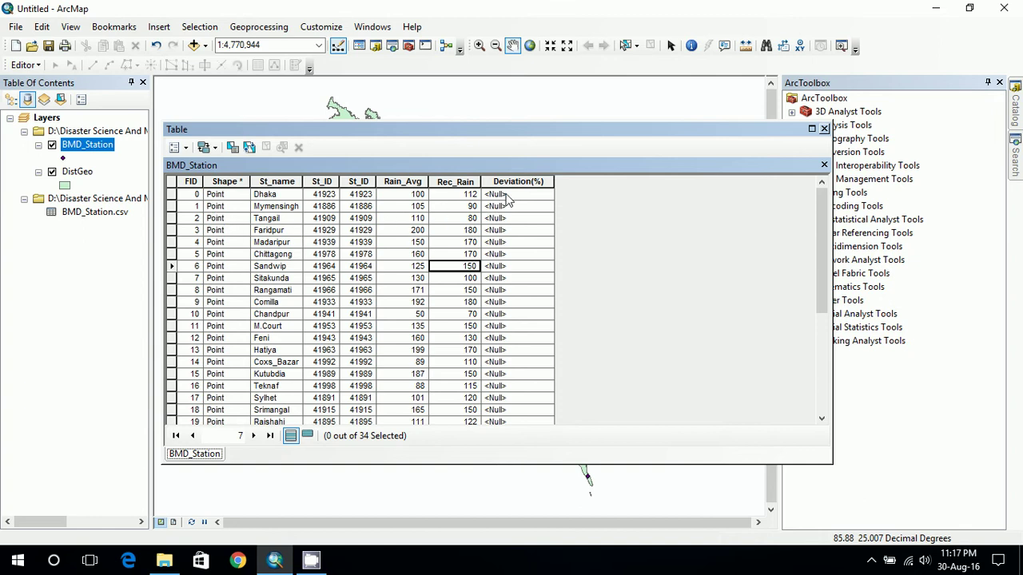
{"action": "left_click", "coordinate": [532, 195]}
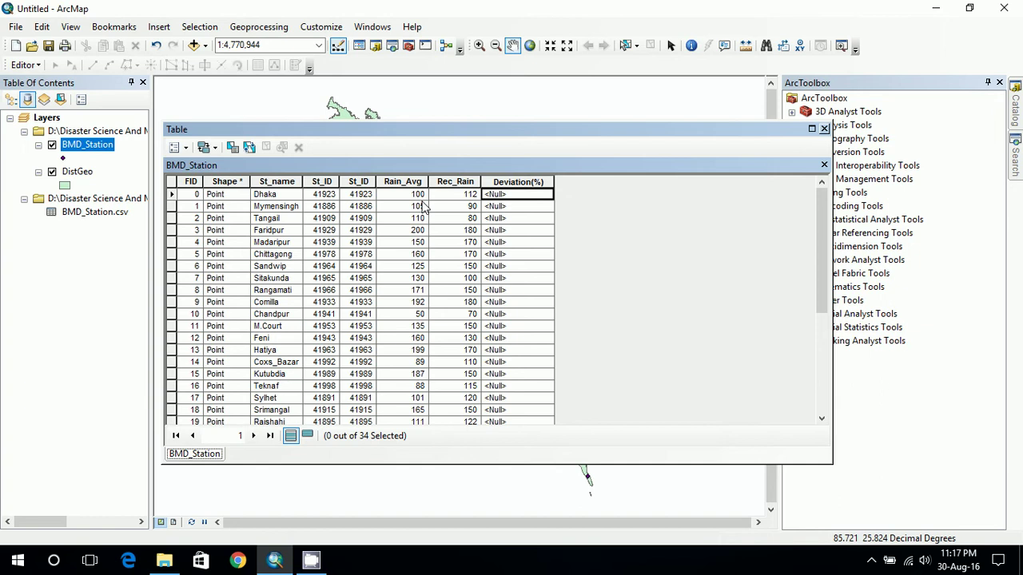
- Start exporting the station layer's data and copy the Data_Rainfall_Deviation folder path from Explorer
{"action": "left_click", "coordinate": [824, 128]}
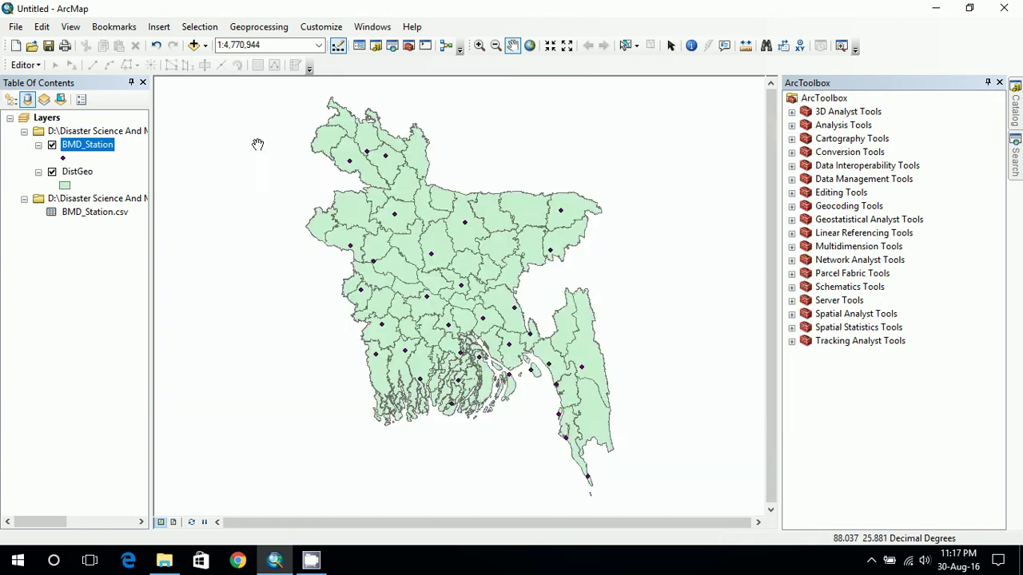
{"action": "right_click", "coordinate": [83, 149]}
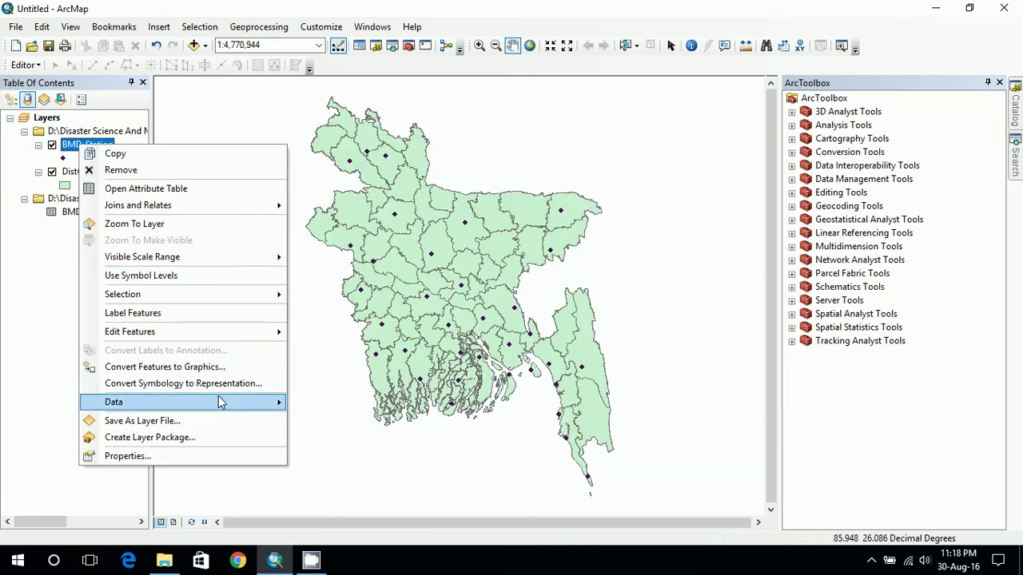
{"action": "mouse_move", "coordinate": [221, 402]}
{"action": "left_click", "coordinate": [339, 420]}
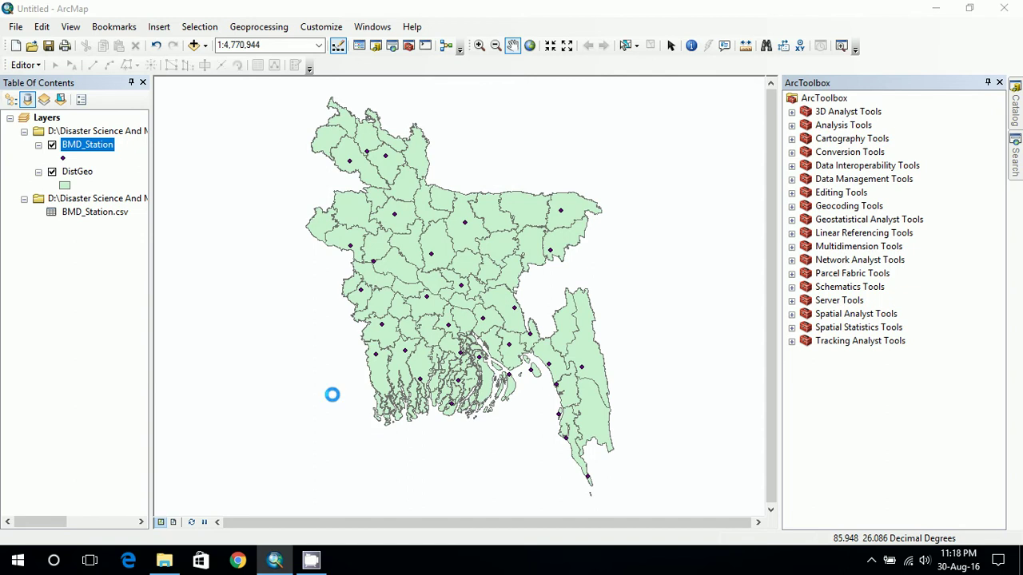
{"action": "left_click", "coordinate": [164, 561]}
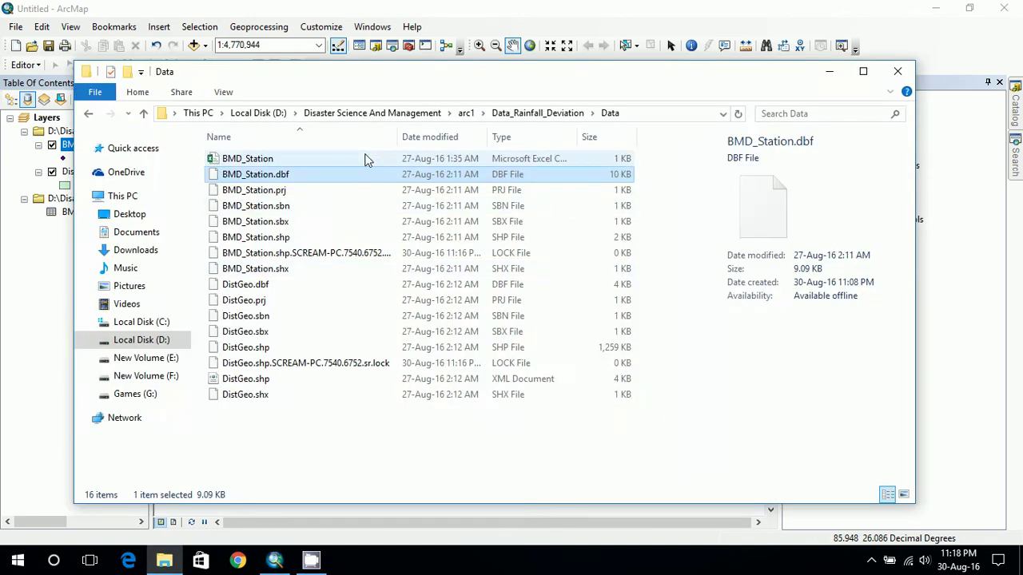
{"action": "left_click", "coordinate": [89, 114]}
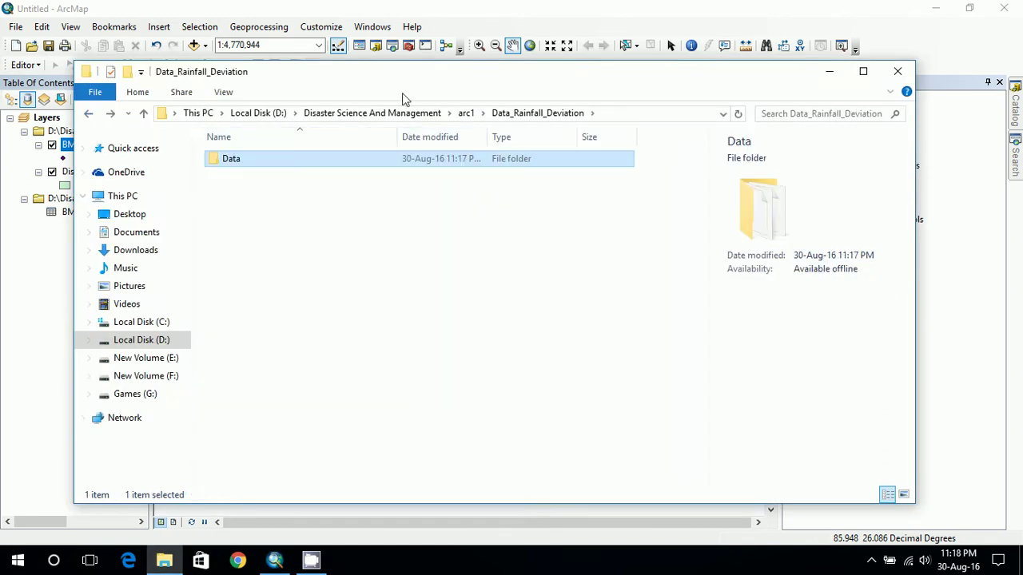
{"action": "left_click", "coordinate": [651, 116]}
{"action": "key", "text": "ctrl+c"}
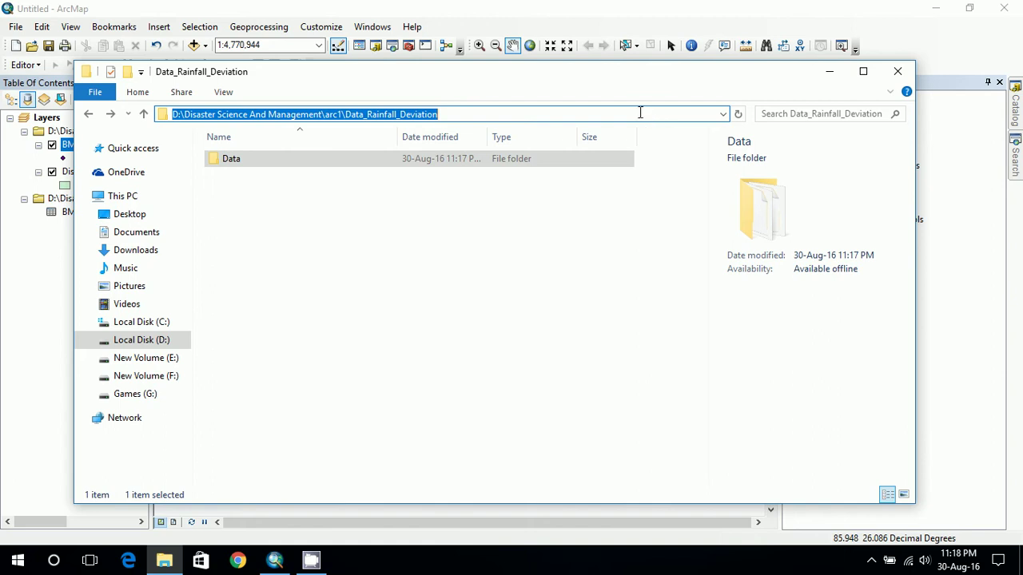
{"action": "left_click", "coordinate": [275, 560]}
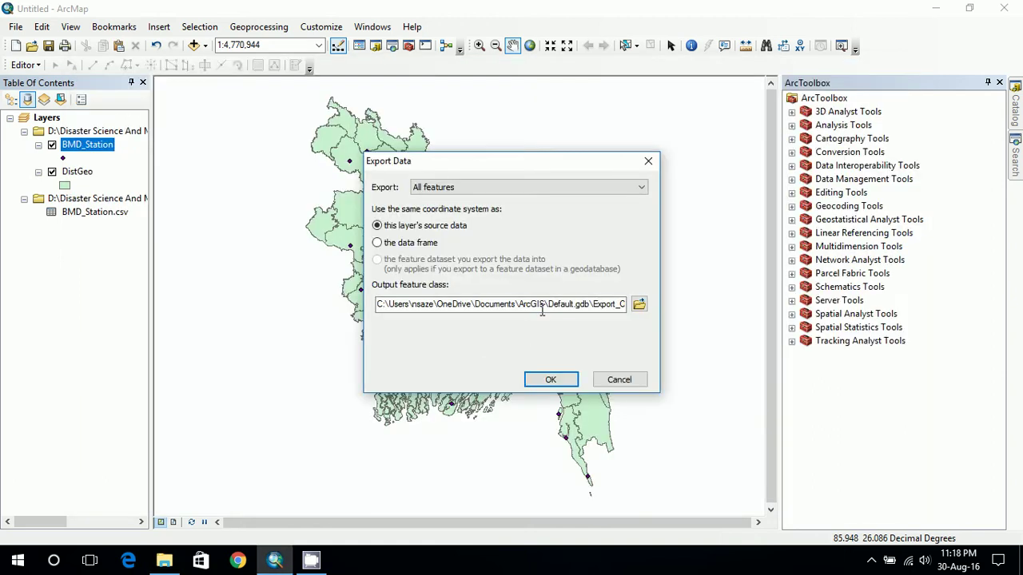
- Export the stations to Data_Rainfall_Deviation\BMD_st and add the new layer to the map
{"action": "triple_click", "coordinate": [590, 309]}
{"action": "key", "text": "ctrl+v"}
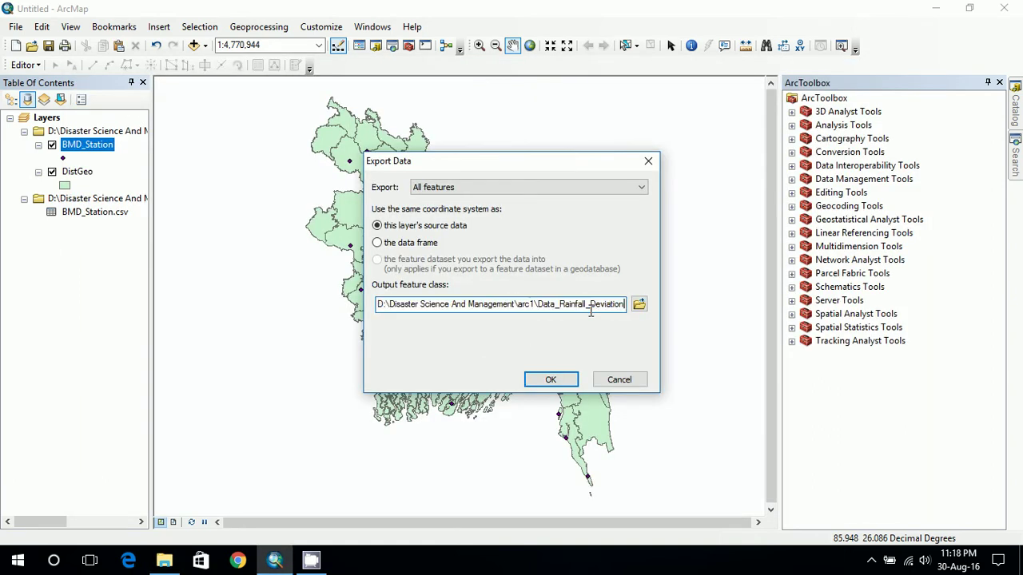
{"action": "type", "text": "\\"}
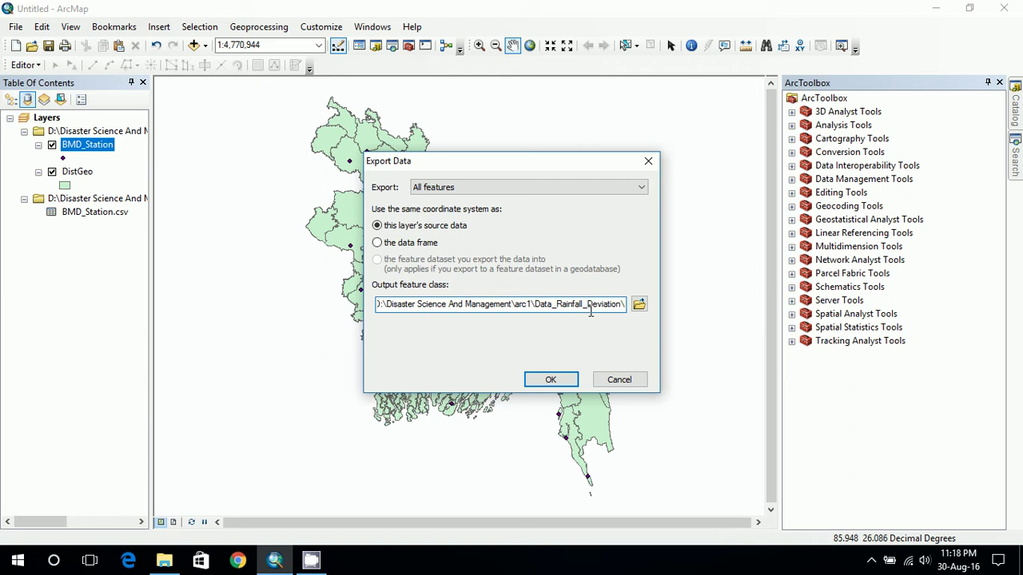
{"action": "type", "text": "BMD"}
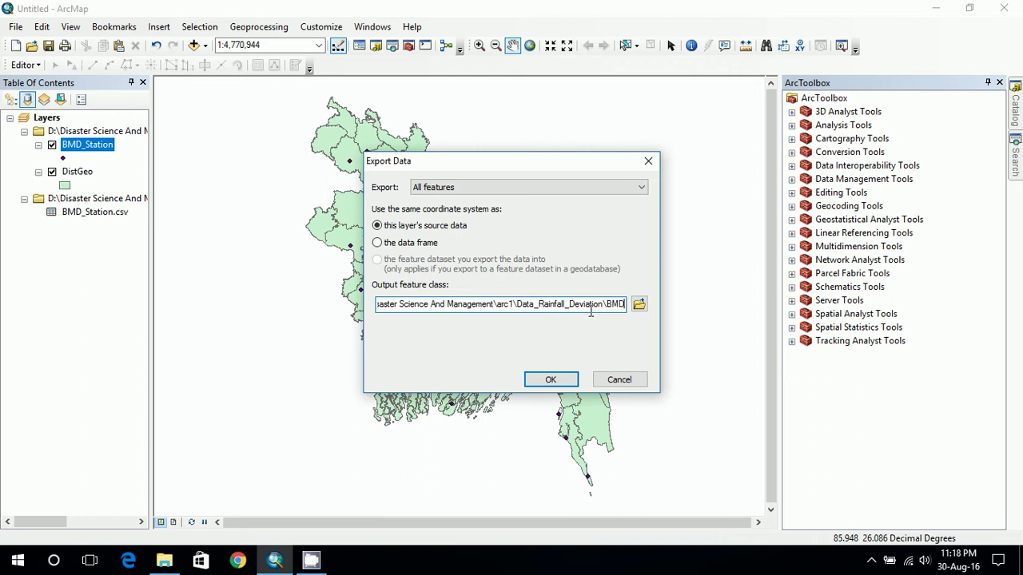
{"action": "type", "text": "_stations"}
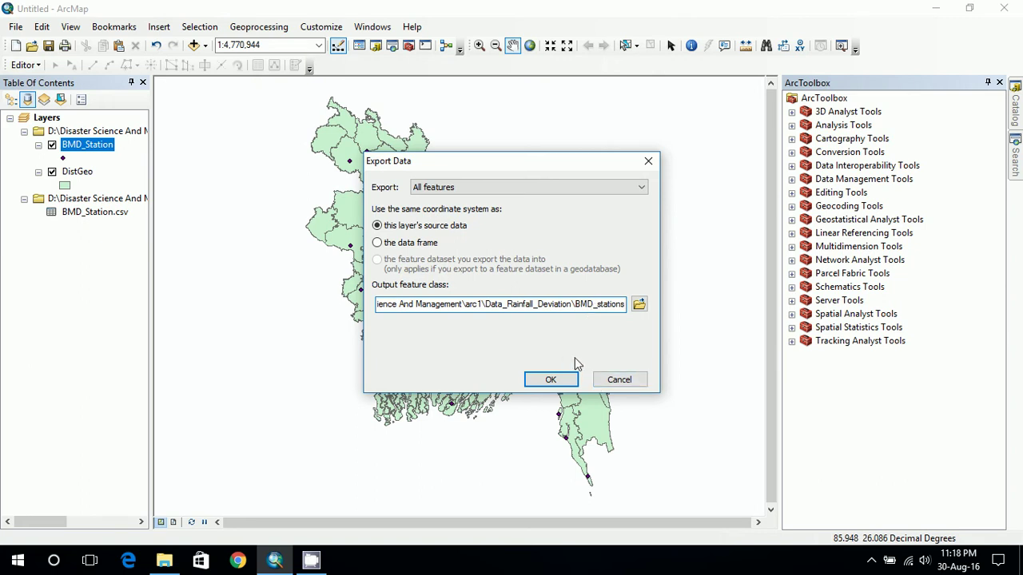
{"action": "key", "text": "BackSpace"}
{"action": "key", "text": "BackSpace"}
{"action": "key", "text": "BackSpace"}
{"action": "key", "text": "BackSpace"}
{"action": "key", "text": "BackSpace"}
{"action": "key", "text": "BackSpace"}
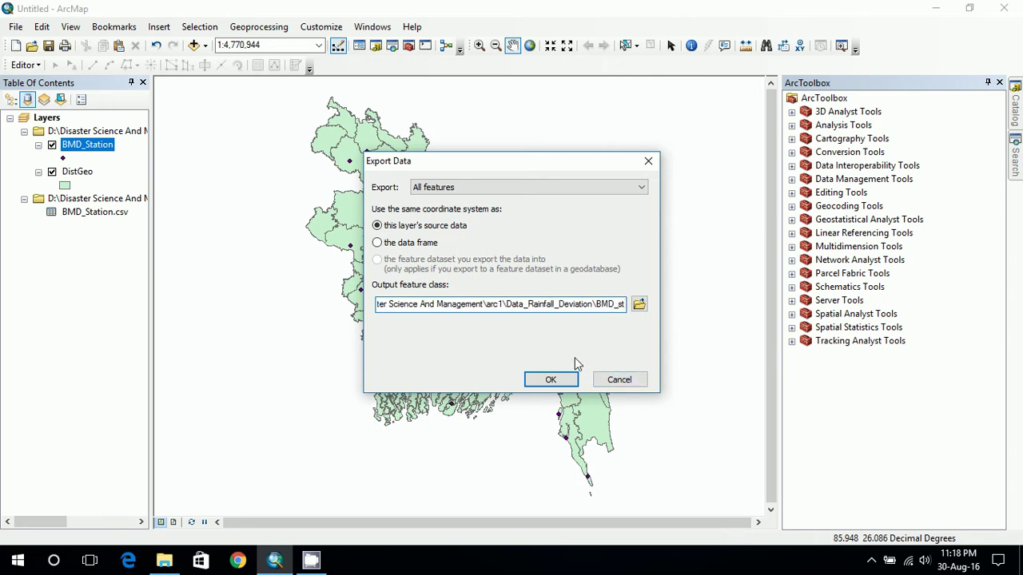
{"action": "left_click", "coordinate": [550, 379]}
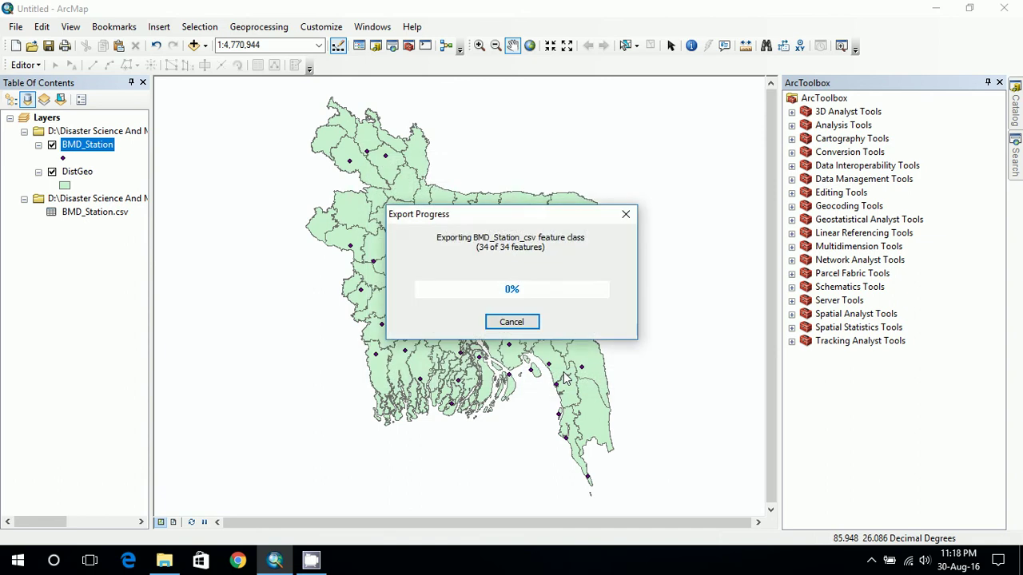
{"action": "left_click", "coordinate": [551, 333]}
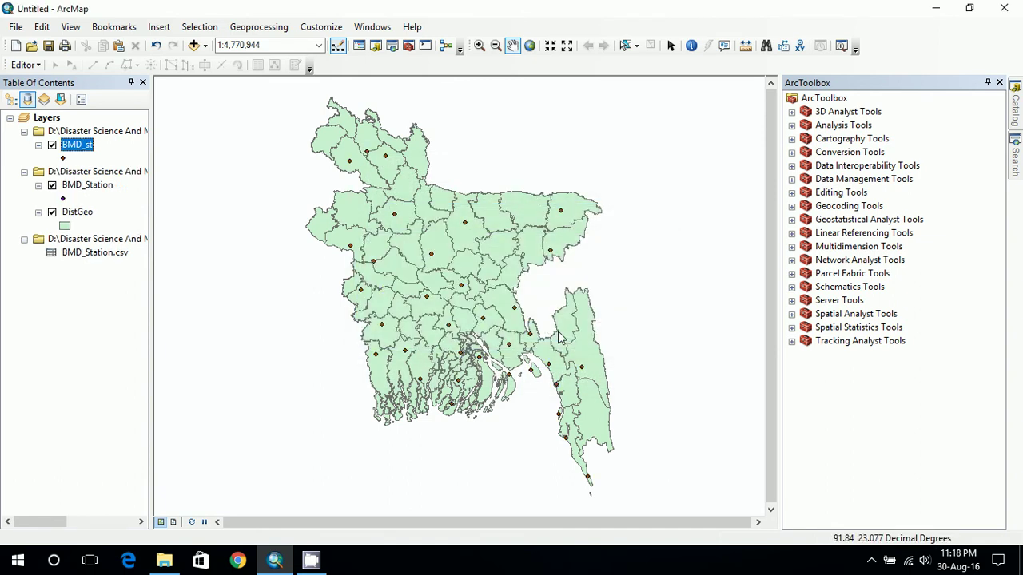
- Remove the BMD_Station layer, list by drawing order, and toggle BMD_st and DistGeo visibility
{"action": "right_click", "coordinate": [71, 186]}
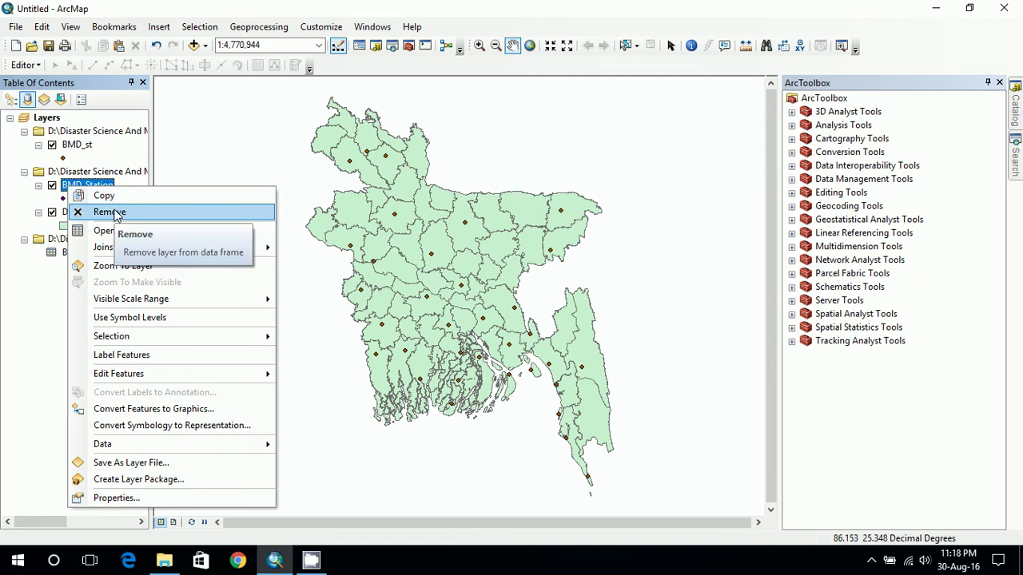
{"action": "left_click", "coordinate": [109, 213]}
{"action": "left_click", "coordinate": [12, 99]}
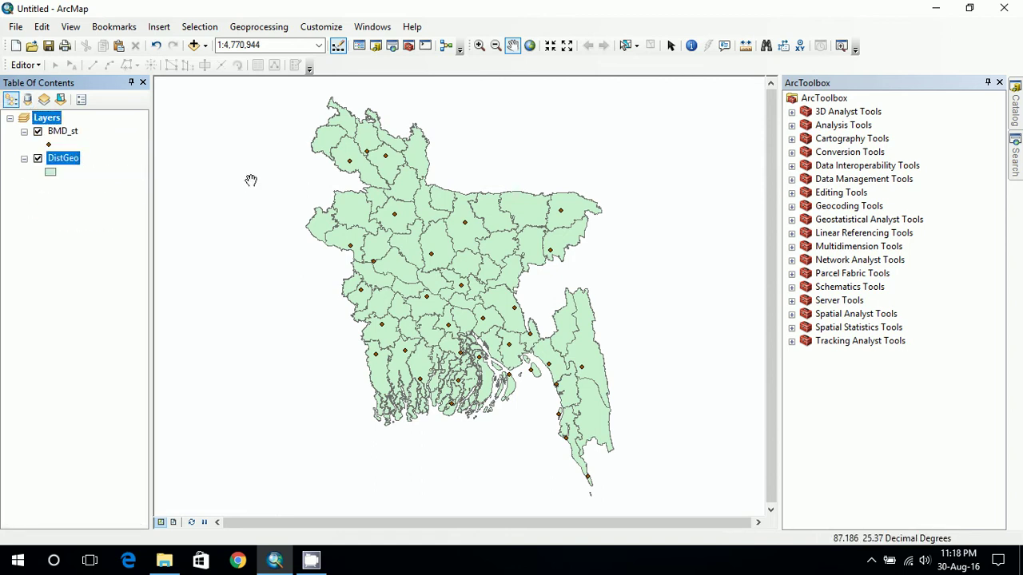
{"action": "left_click", "coordinate": [62, 133]}
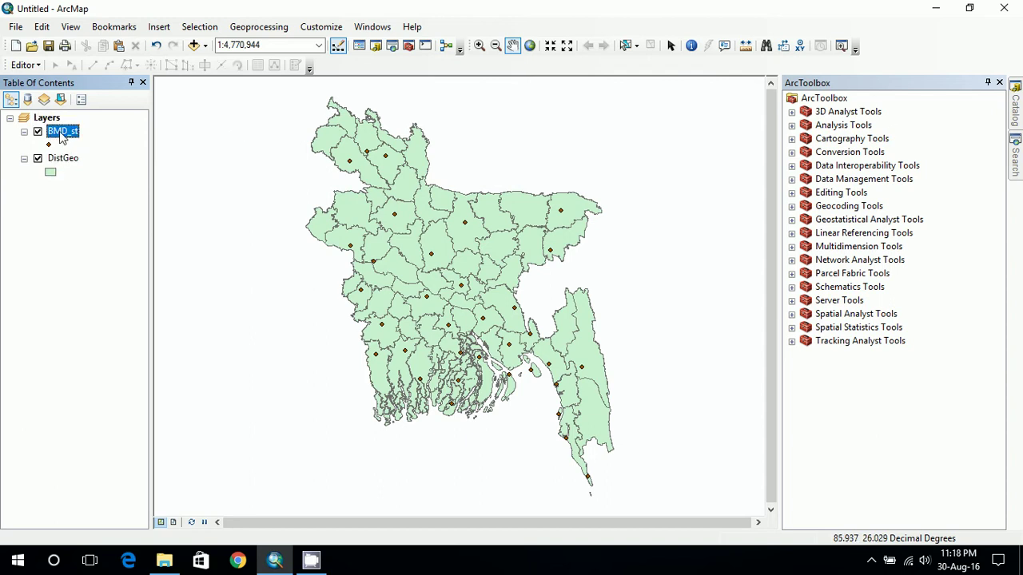
{"action": "left_click", "coordinate": [37, 132]}
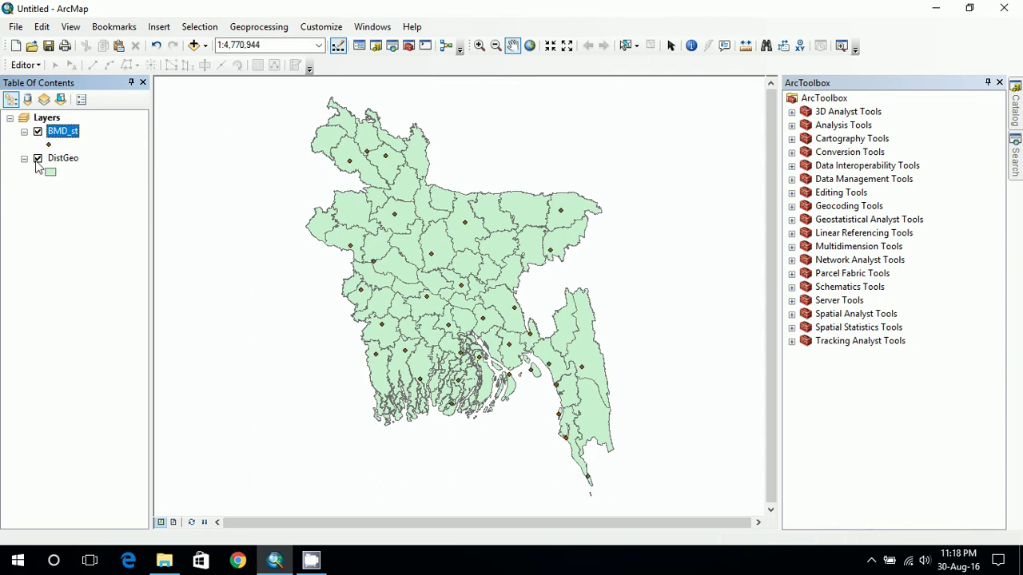
{"action": "left_click", "coordinate": [37, 159]}
{"action": "left_click", "coordinate": [37, 159]}
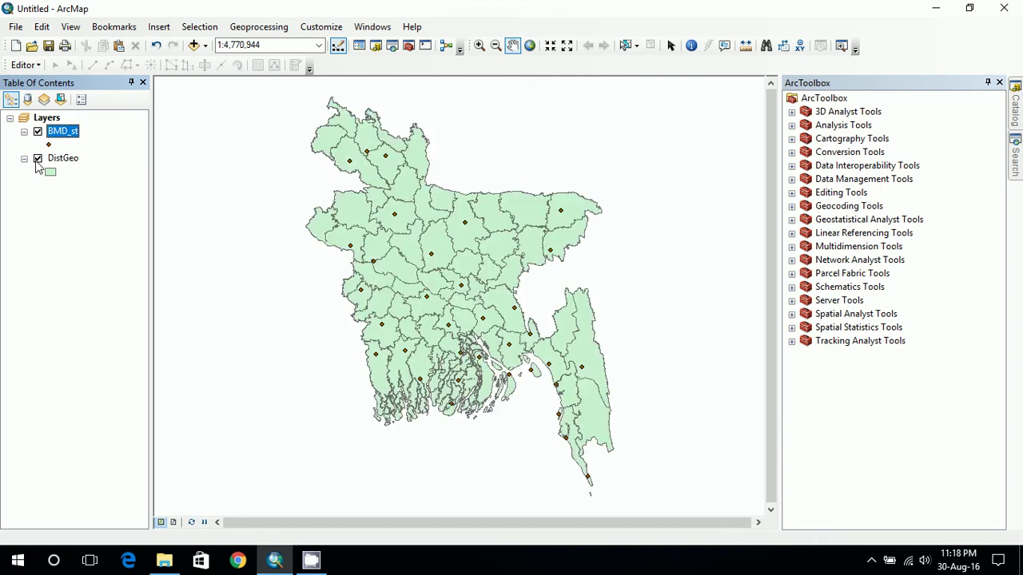
- Open the BMD_st attribute table and inspect the empty Deviation_ values
{"action": "right_click", "coordinate": [72, 136]}
{"action": "left_click", "coordinate": [107, 181]}
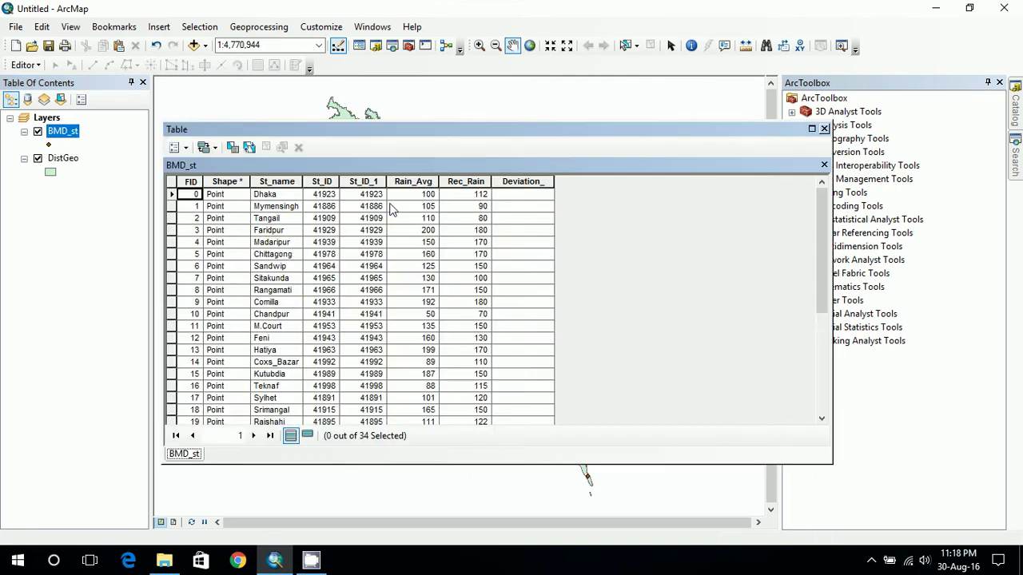
{"action": "scroll", "coordinate": [389, 216], "scroll_direction": "down", "scroll_amount": 5}
{"action": "scroll", "coordinate": [389, 216], "scroll_direction": "up", "scroll_amount": 5}
{"action": "left_click", "coordinate": [537, 196]}
{"action": "scroll", "coordinate": [538, 317], "scroll_direction": "down", "scroll_amount": 5}
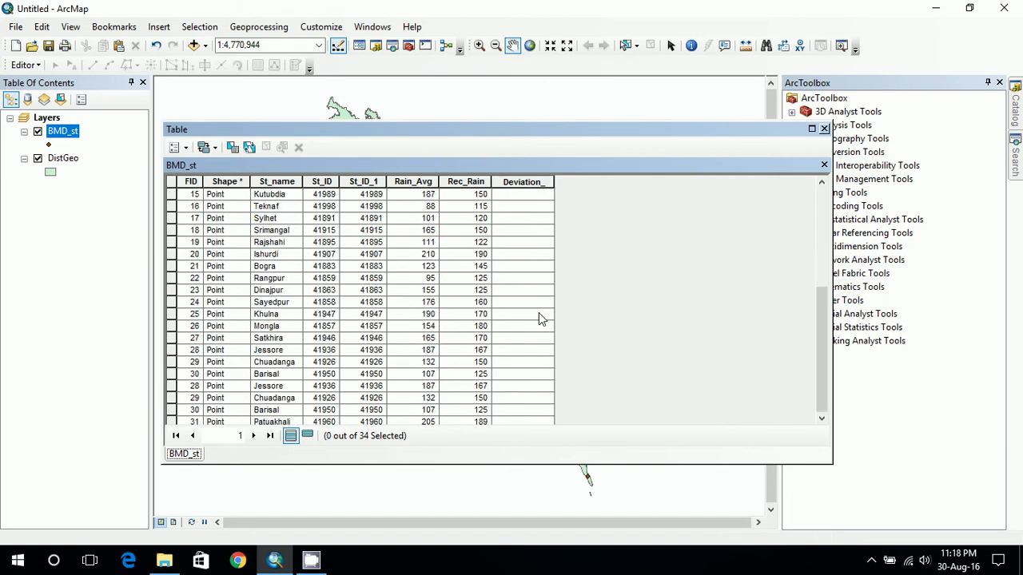
{"action": "scroll", "coordinate": [538, 317], "scroll_direction": "up", "scroll_amount": 5}
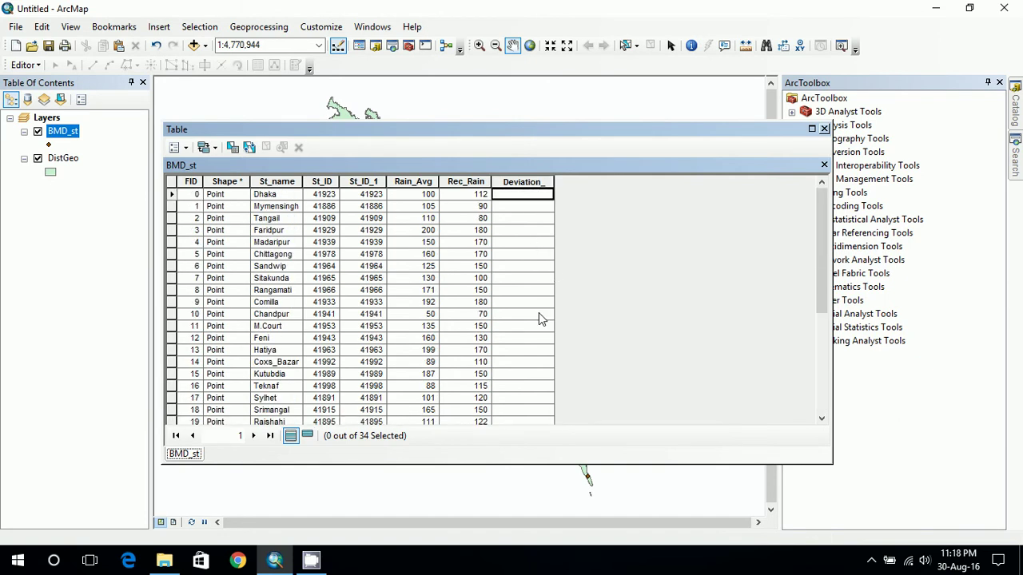
- Open the Field Calculator on Deviation_, agreeing to calculate outside an edit session
{"action": "left_click", "coordinate": [186, 148]}
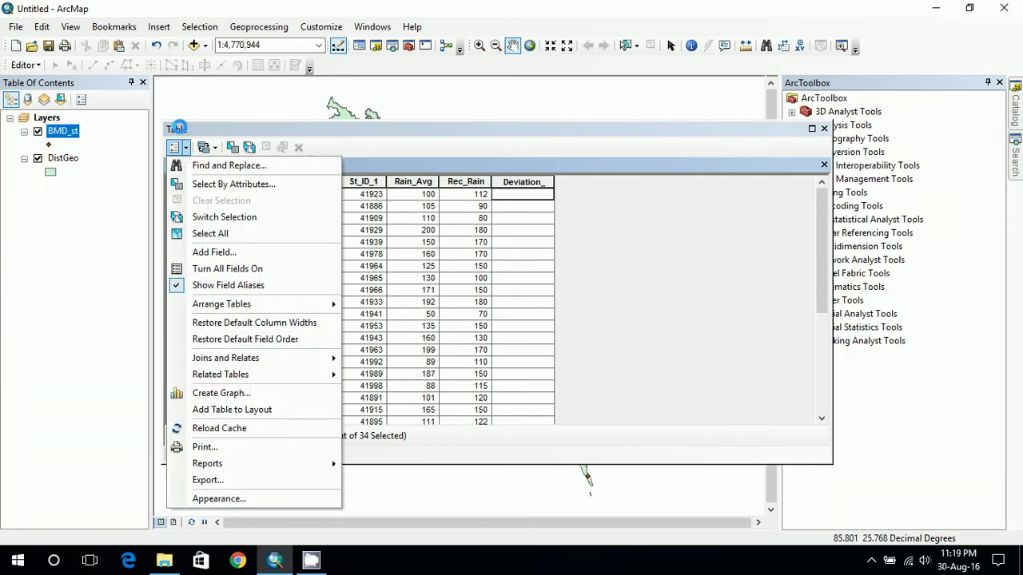
{"action": "left_click", "coordinate": [545, 207]}
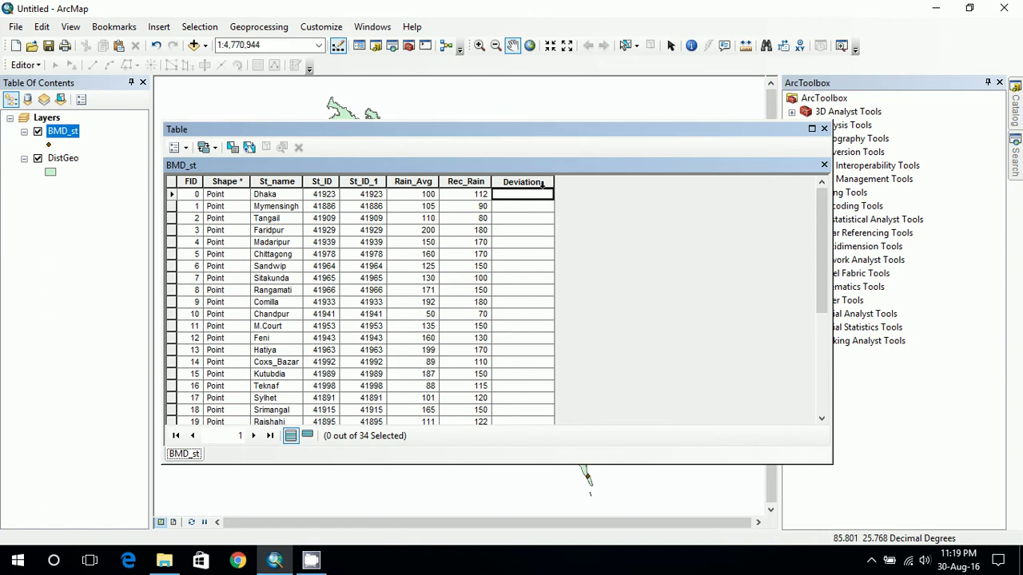
{"action": "left_click", "coordinate": [174, 147]}
{"action": "left_click", "coordinate": [541, 182]}
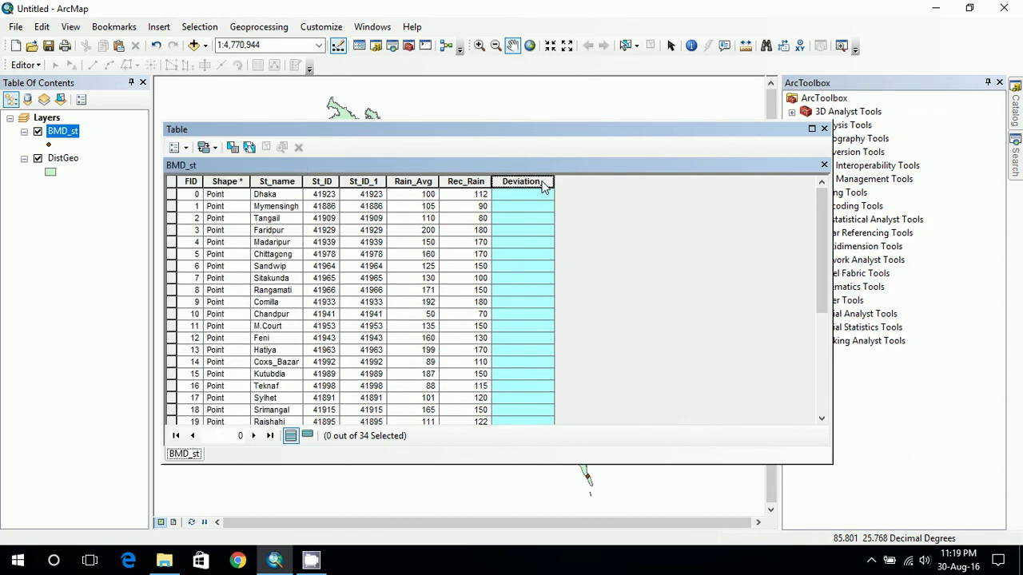
{"action": "right_click", "coordinate": [543, 183]}
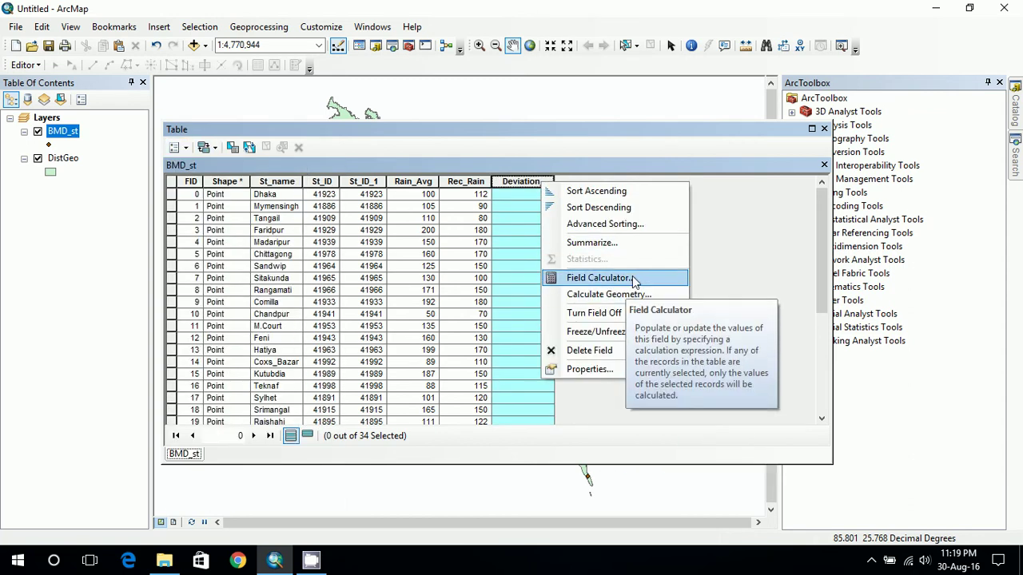
{"action": "left_click", "coordinate": [630, 277]}
{"action": "left_click", "coordinate": [482, 313]}
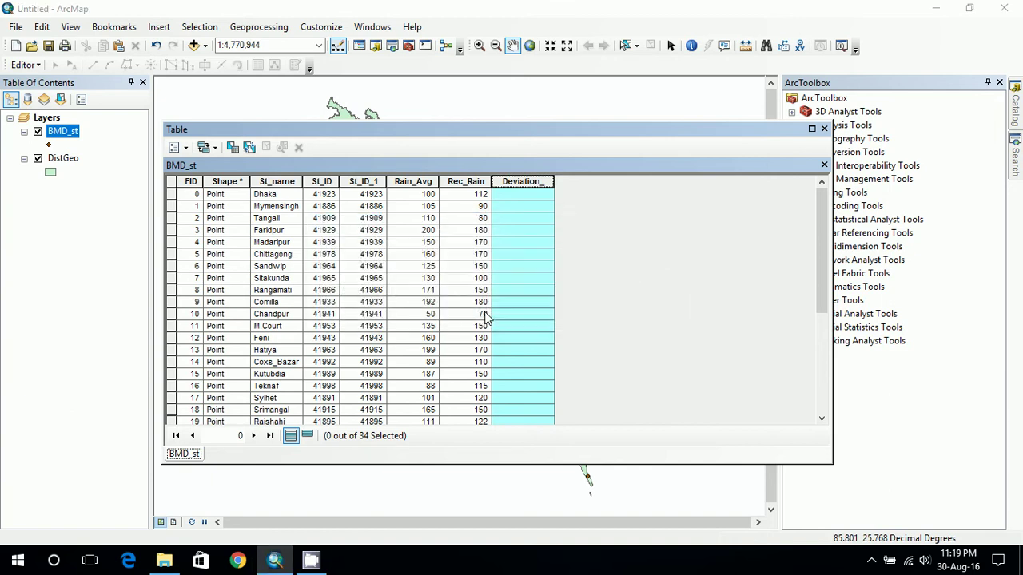
- Calculate Deviation_ as ([Rec_Rain] - [Rain_Avg]) *100 / [Rain_Avg], checking Mymensingh's -14.29
{"action": "left_click", "coordinate": [381, 299]}
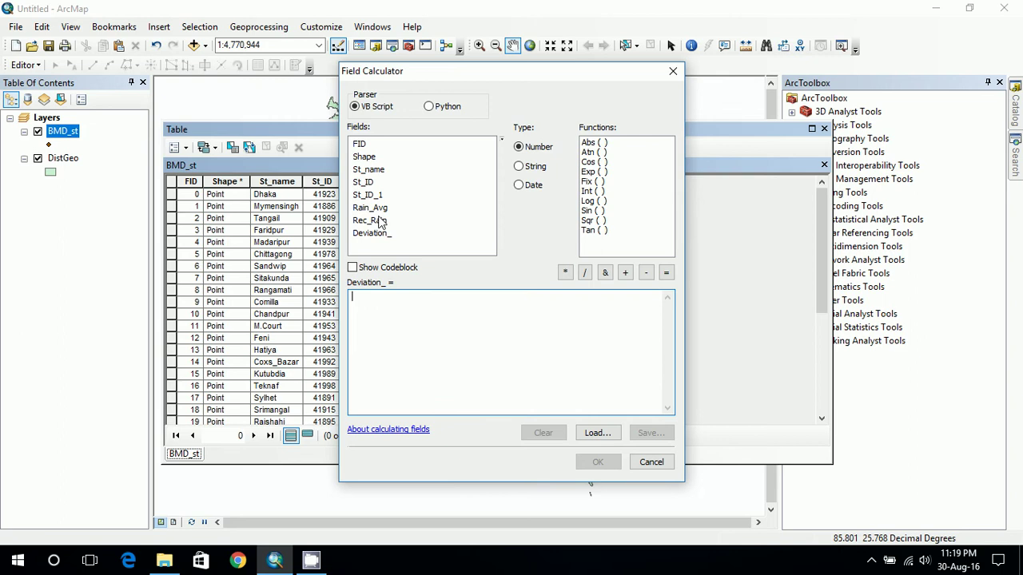
{"action": "type", "text": "("}
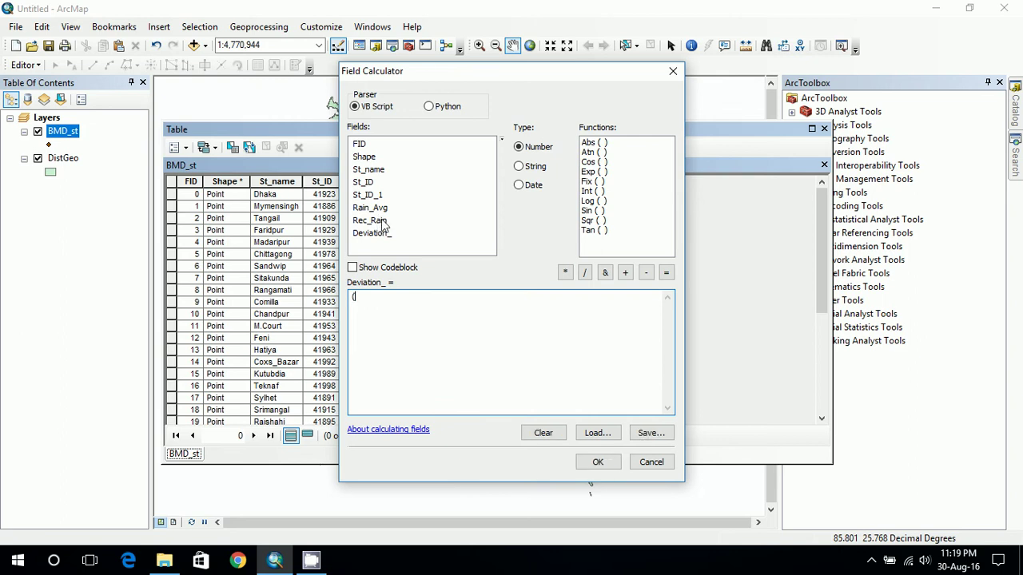
{"action": "double_click", "coordinate": [383, 222]}
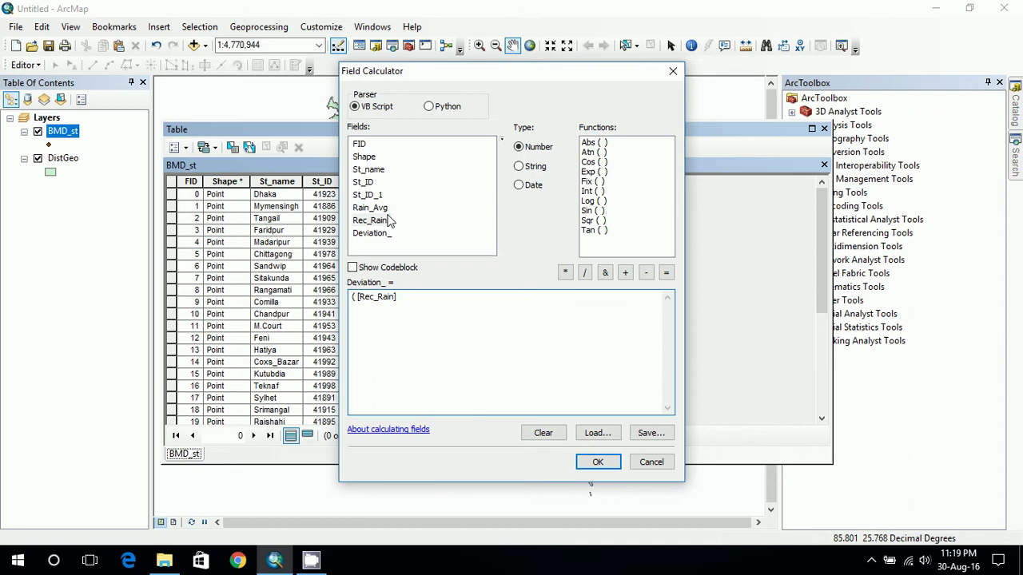
{"action": "left_click", "coordinate": [649, 275]}
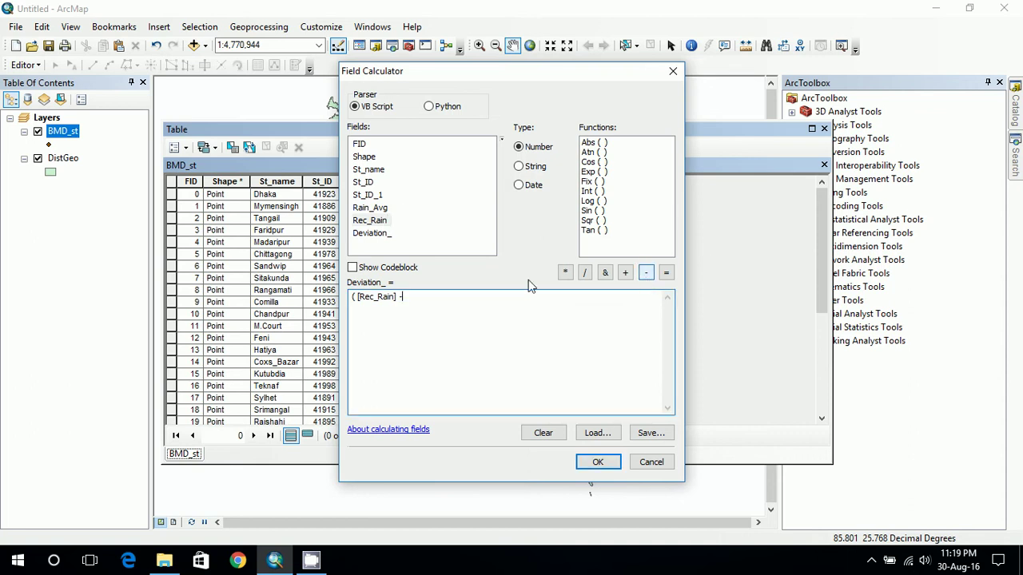
{"action": "double_click", "coordinate": [372, 209]}
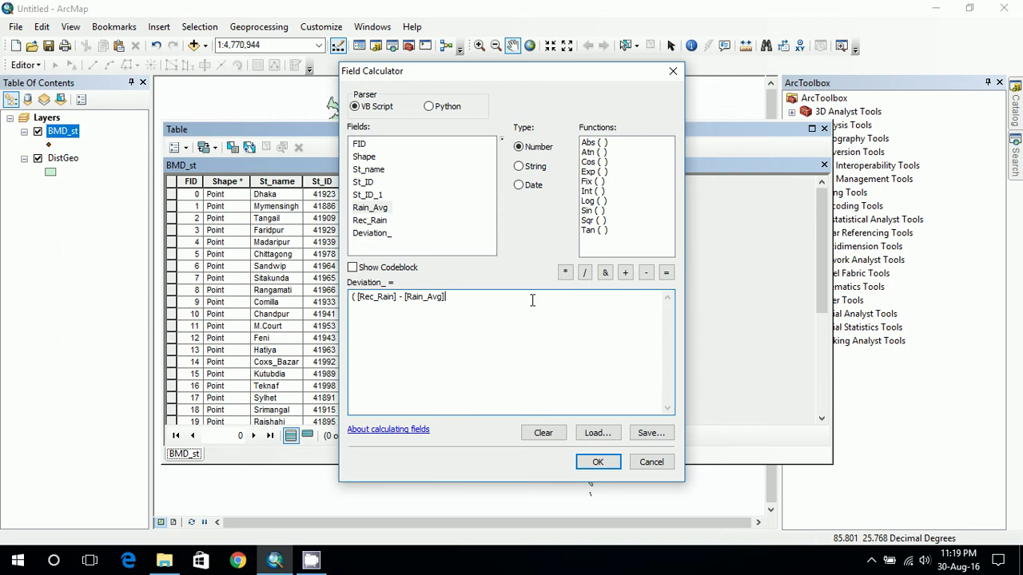
{"action": "left_click", "coordinate": [569, 275]}
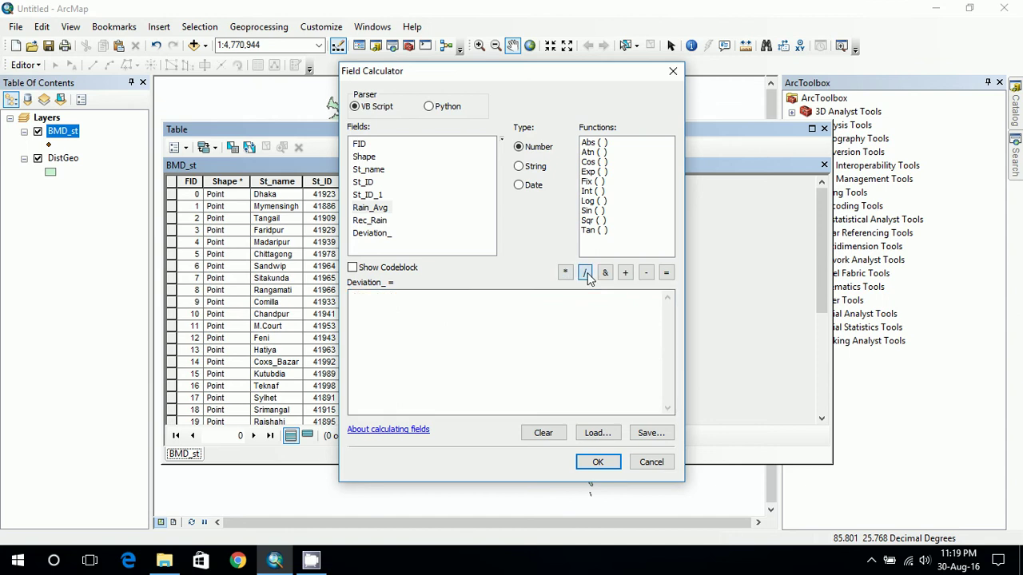
{"action": "left_click", "coordinate": [585, 274]}
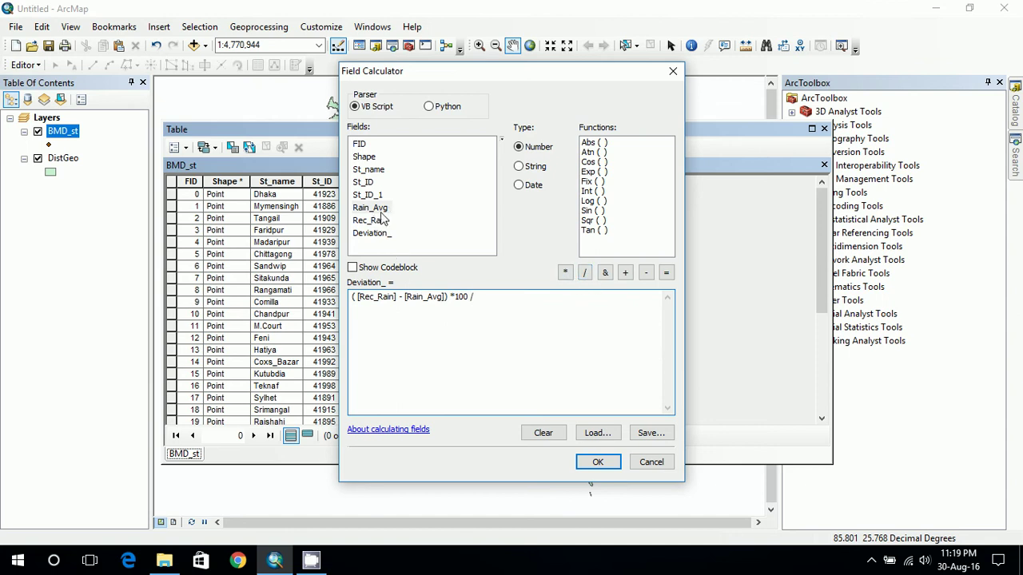
{"action": "double_click", "coordinate": [378, 209]}
{"action": "left_click", "coordinate": [605, 463]}
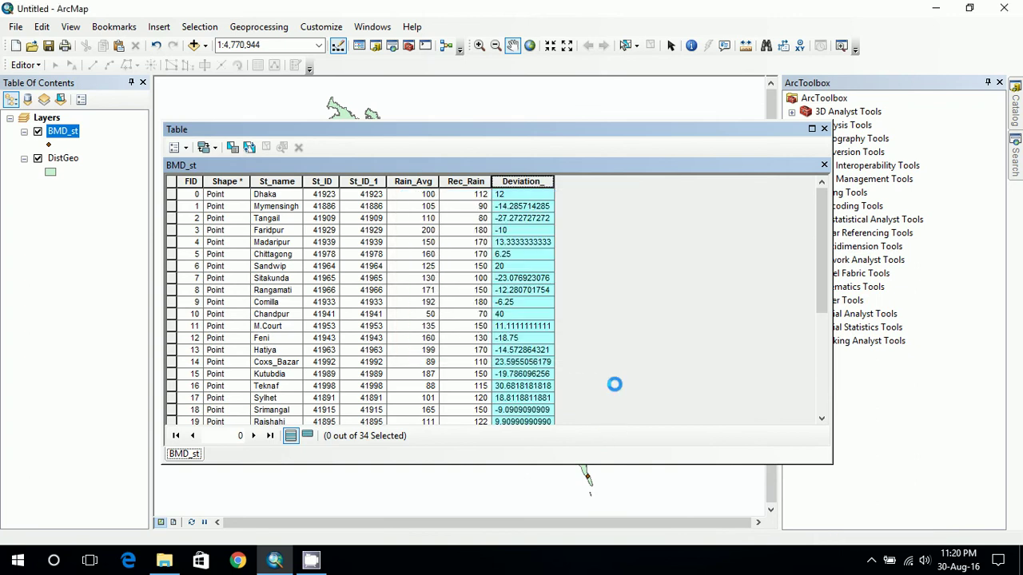
{"action": "scroll", "coordinate": [516, 361], "scroll_direction": "down", "scroll_amount": 5}
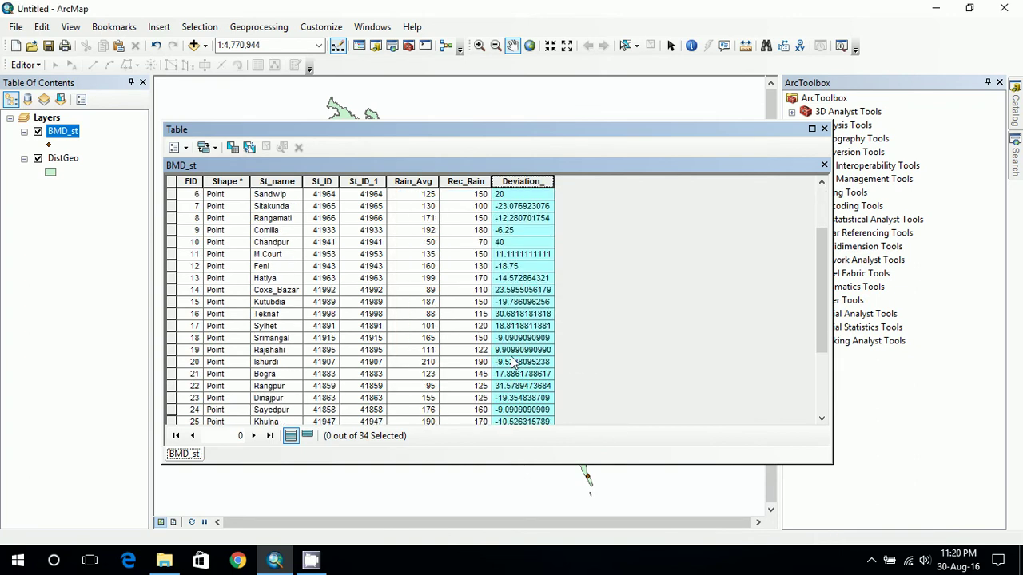
{"action": "scroll", "coordinate": [523, 263], "scroll_direction": "up", "scroll_amount": 5}
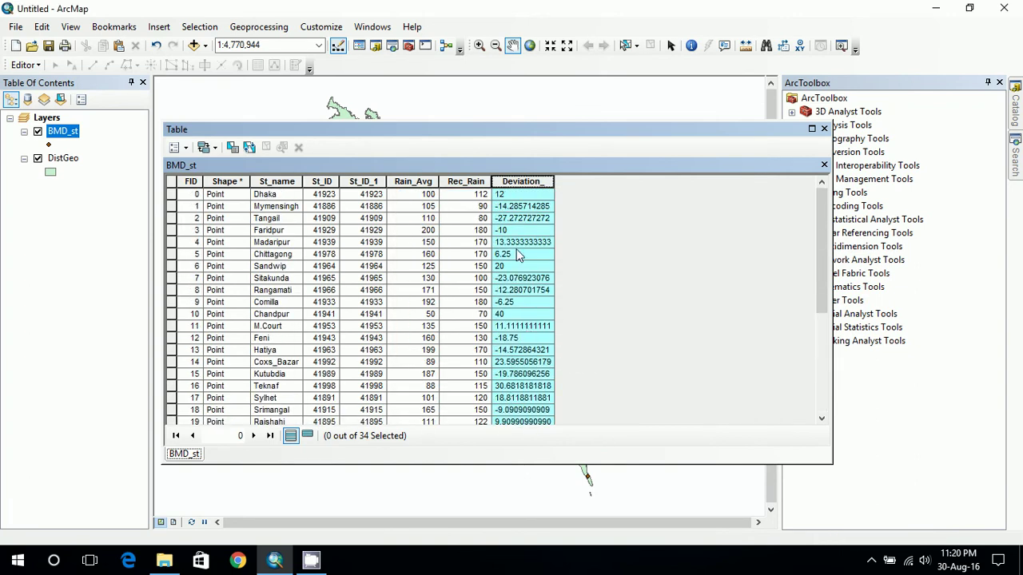
{"action": "left_click", "coordinate": [526, 210]}
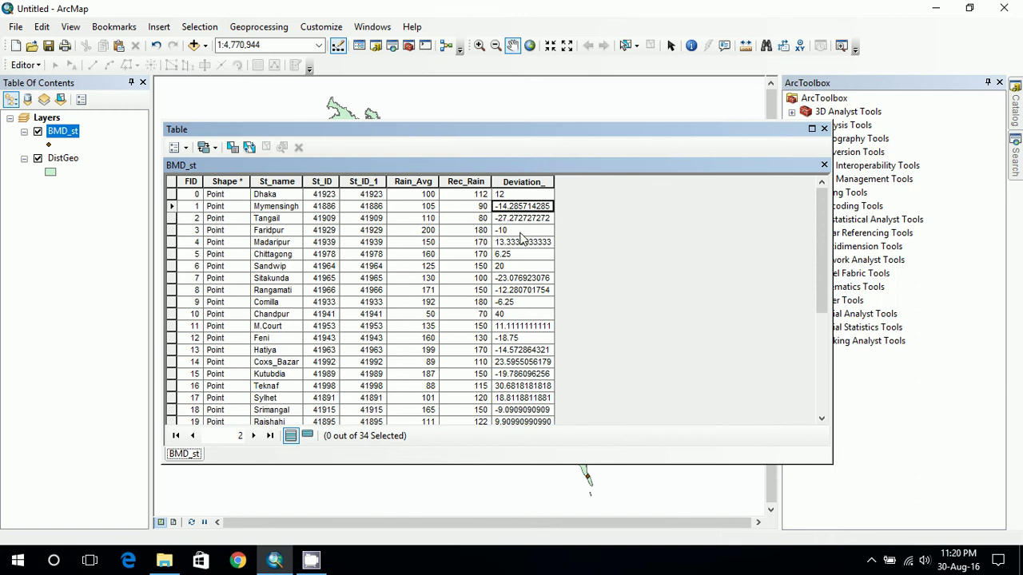
- Add a Short Integer field Dev_percent, accepting its shortening to Dev_percen
{"action": "left_click", "coordinate": [177, 147]}
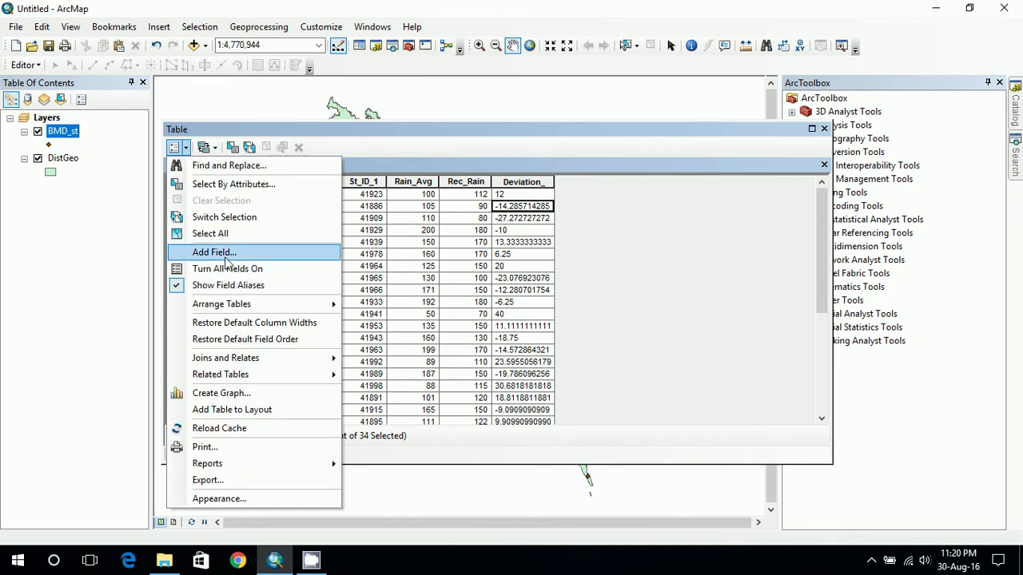
{"action": "left_click", "coordinate": [226, 254]}
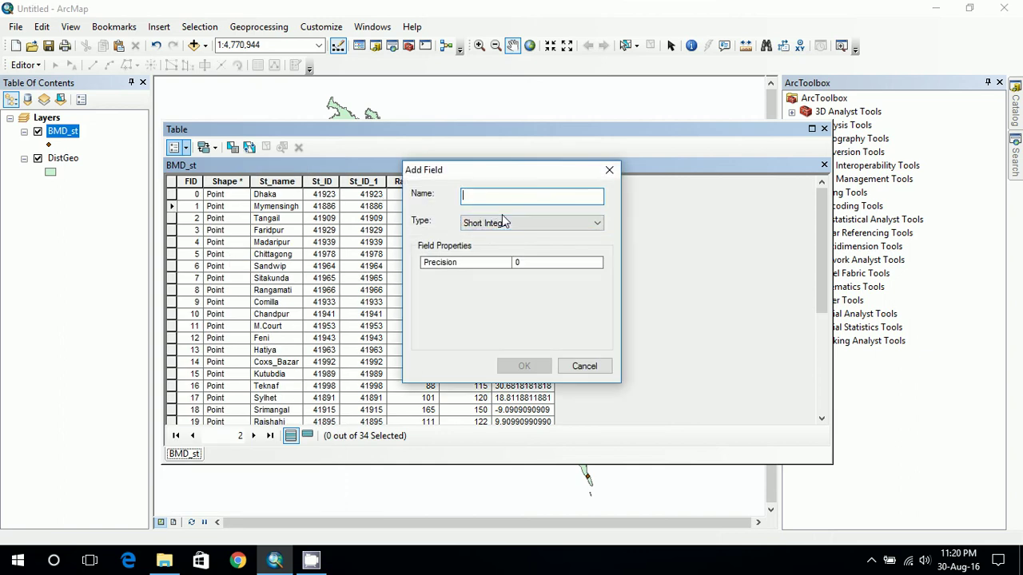
{"action": "type", "text": "D"}
{"action": "key", "text": "BackSpace"}
{"action": "type", "text": "Dev_percent"}
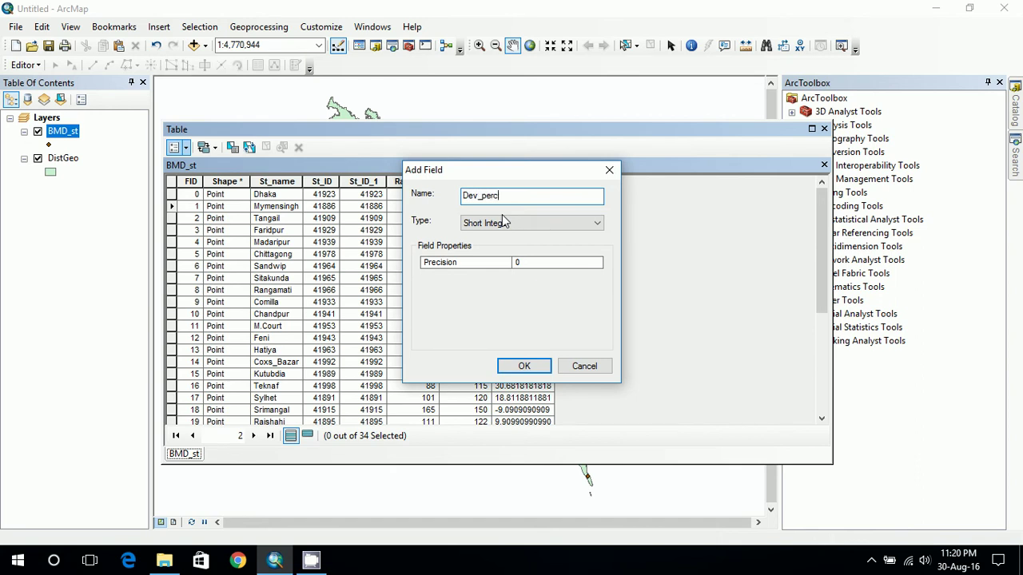
{"action": "left_click", "coordinate": [524, 366]}
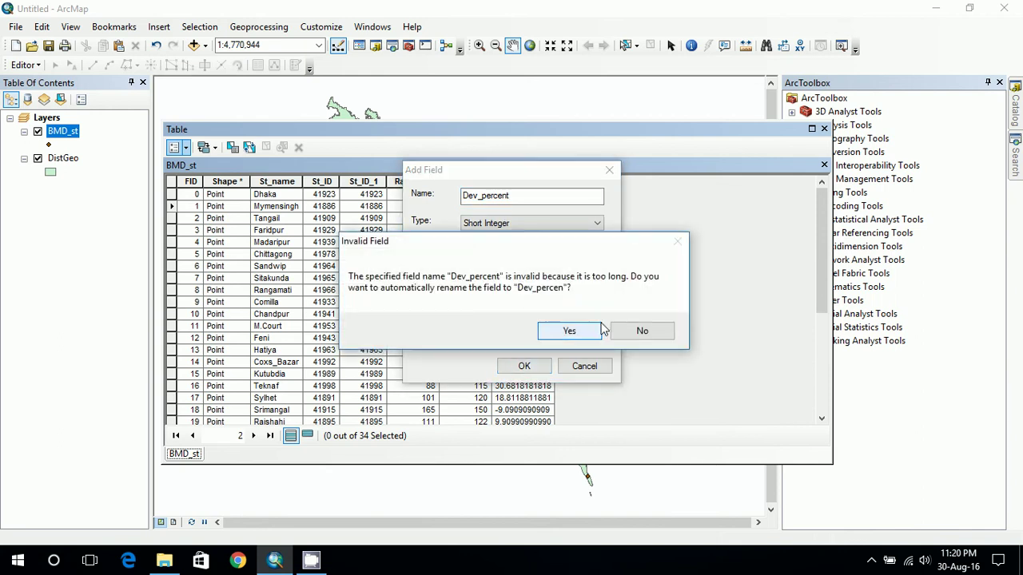
{"action": "left_click", "coordinate": [586, 331]}
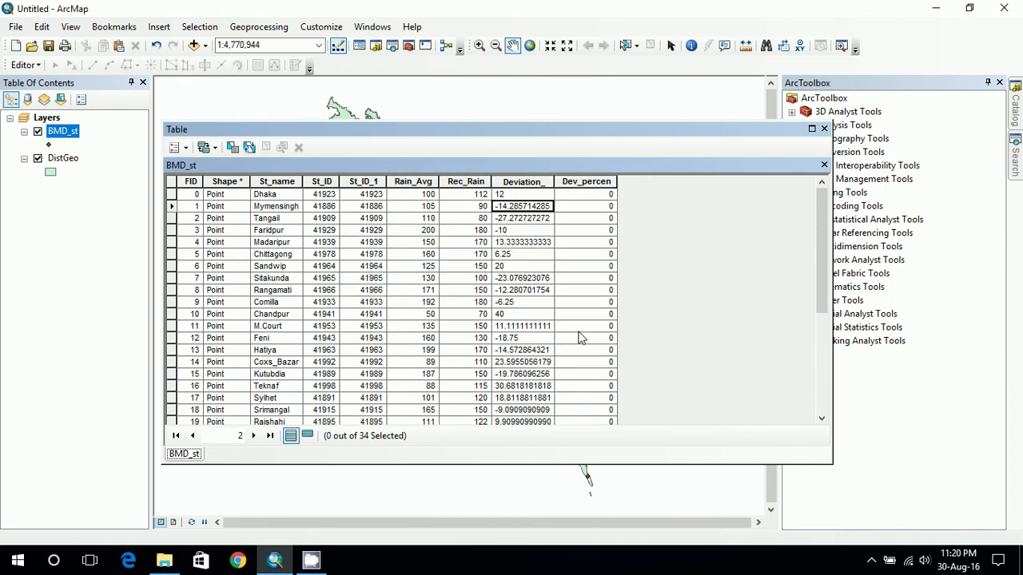
{"action": "left_click", "coordinate": [606, 182]}
- Calculate the Dev_percen field to equal the Deviation_ field values
{"action": "right_click", "coordinate": [607, 183]}
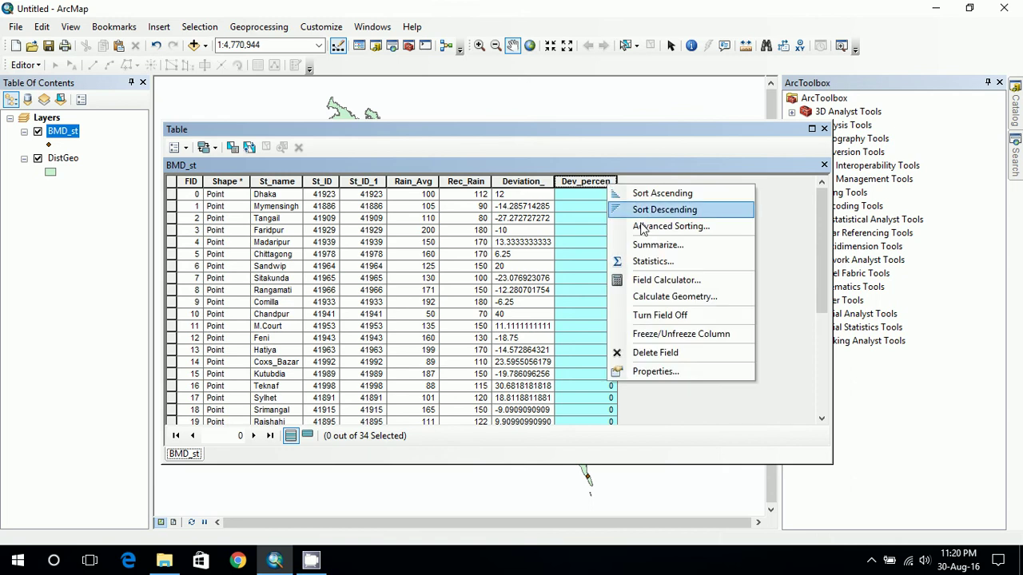
{"action": "left_click", "coordinate": [676, 284]}
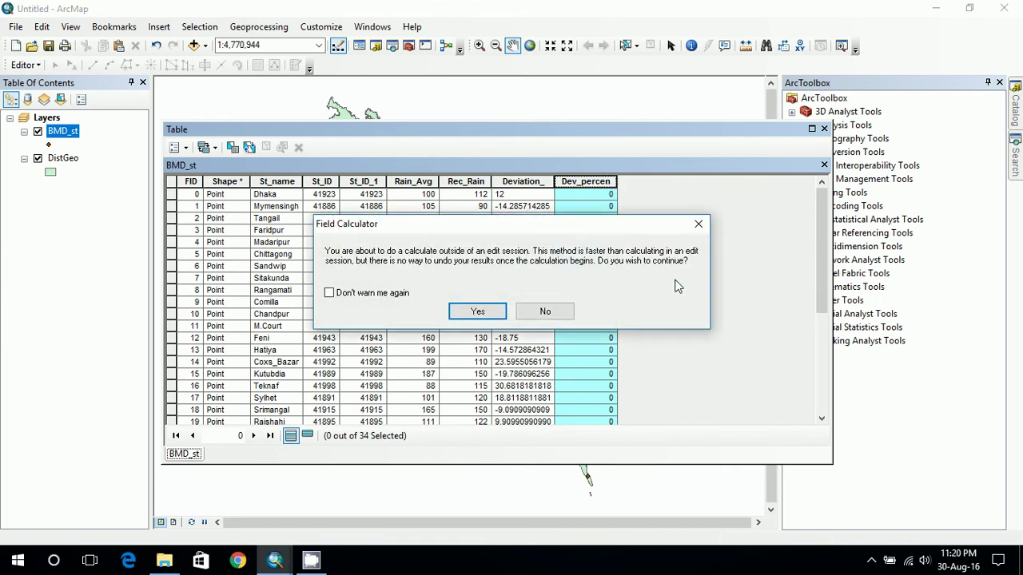
{"action": "left_click", "coordinate": [490, 310]}
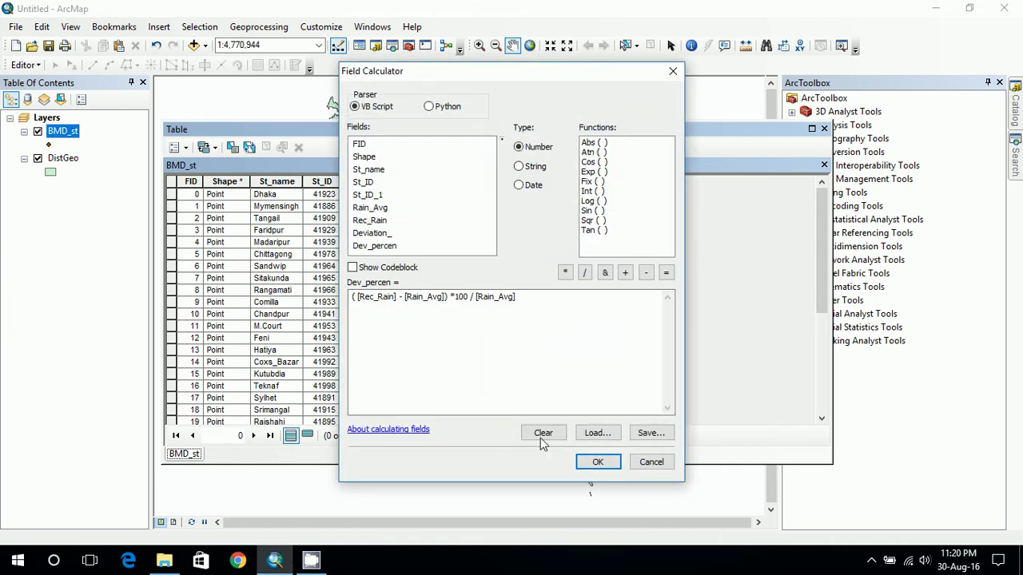
{"action": "left_click", "coordinate": [541, 436]}
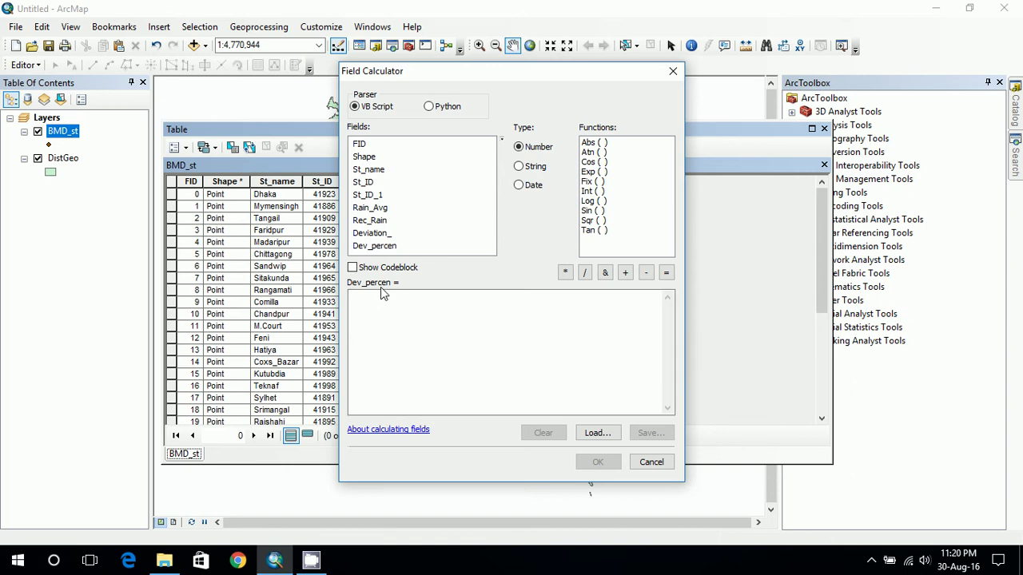
{"action": "double_click", "coordinate": [389, 235]}
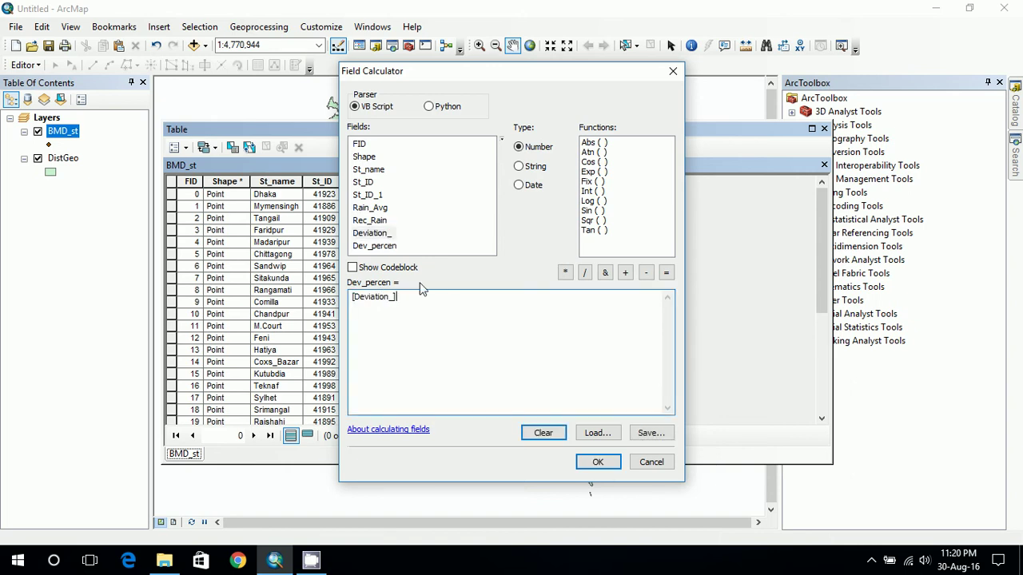
{"action": "left_click", "coordinate": [598, 464]}
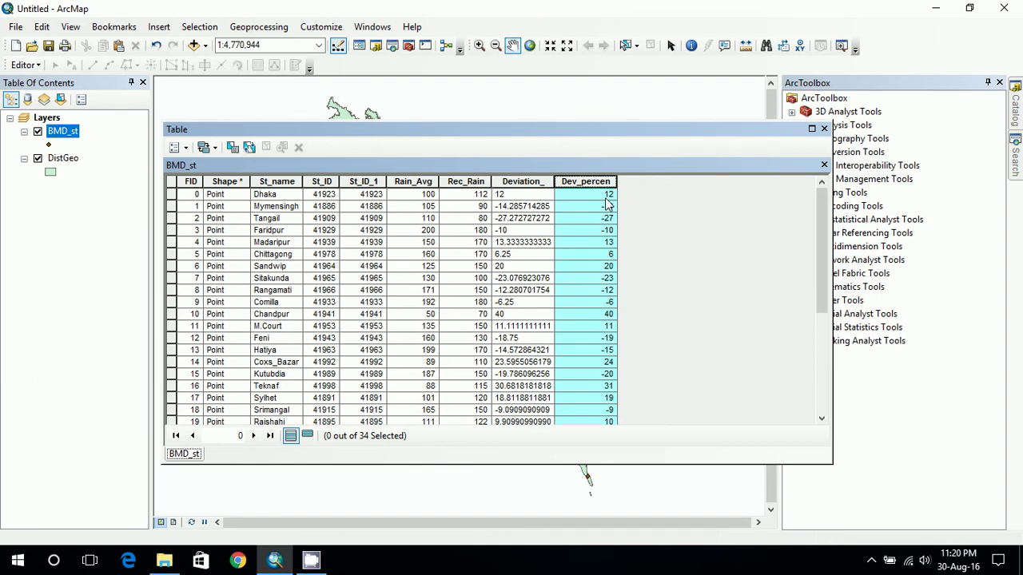
- Review the updated Dev_percen values, then close the attribute table
{"action": "scroll", "coordinate": [604, 204], "scroll_direction": "down", "scroll_amount": 5}
{"action": "scroll", "coordinate": [599, 240], "scroll_direction": "up", "scroll_amount": 5}
{"action": "scroll", "coordinate": [593, 254], "scroll_direction": "down", "scroll_amount": 3}
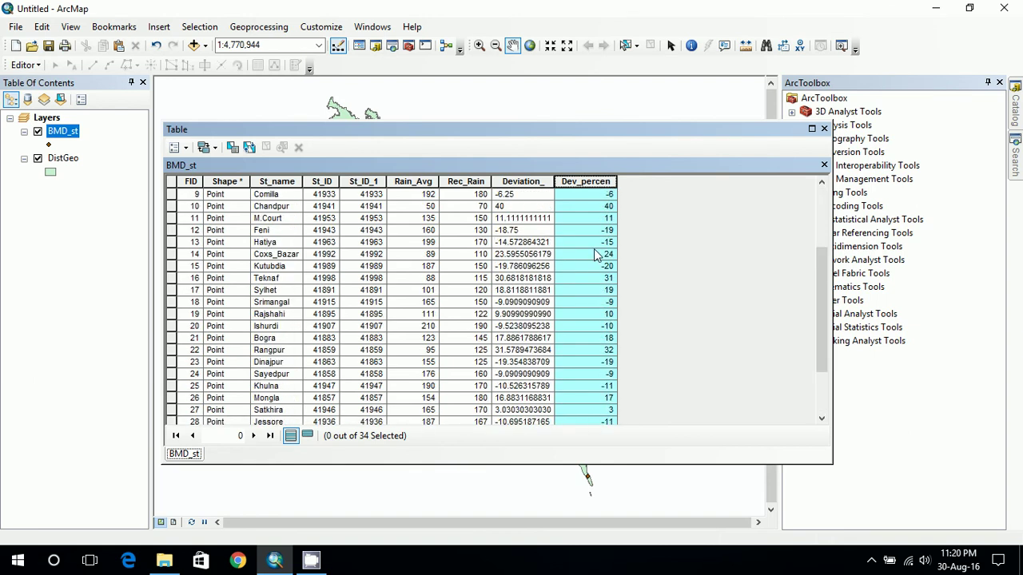
{"action": "scroll", "coordinate": [600, 256], "scroll_direction": "up", "scroll_amount": 3}
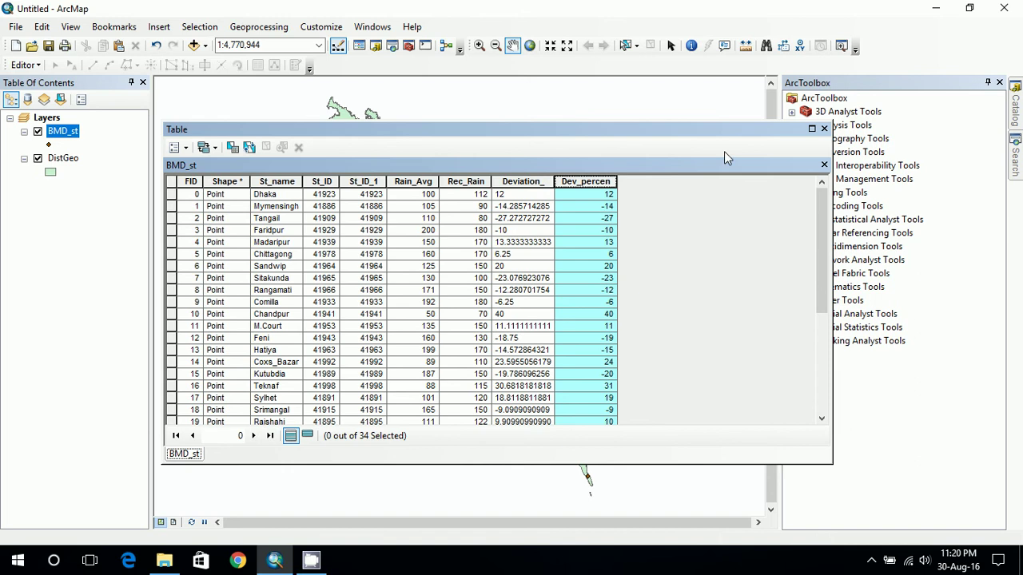
{"action": "left_click", "coordinate": [824, 129]}
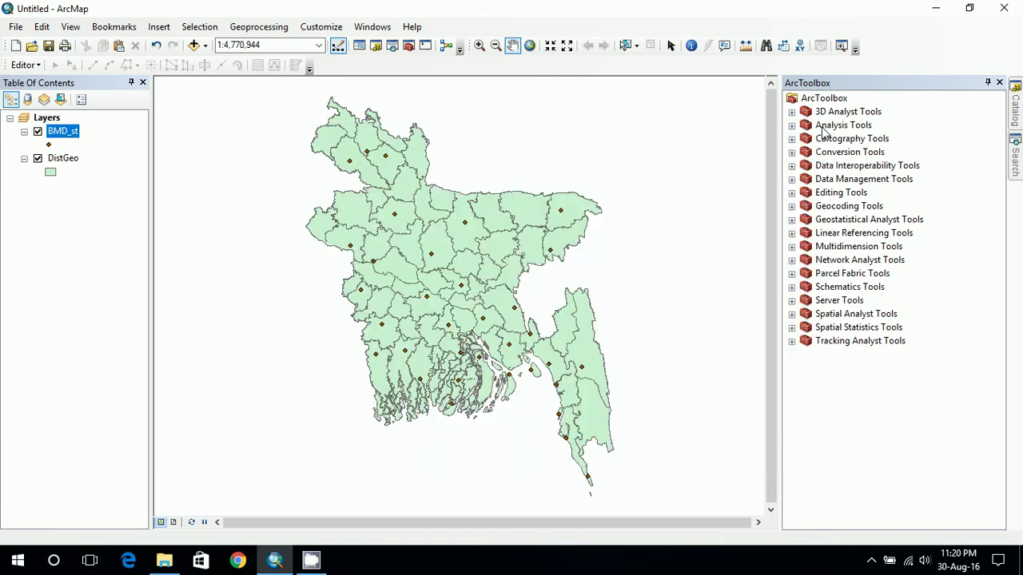
- Set the geoprocessing Processing Extent to Same as layer DistGeo
{"action": "left_click", "coordinate": [263, 24]}
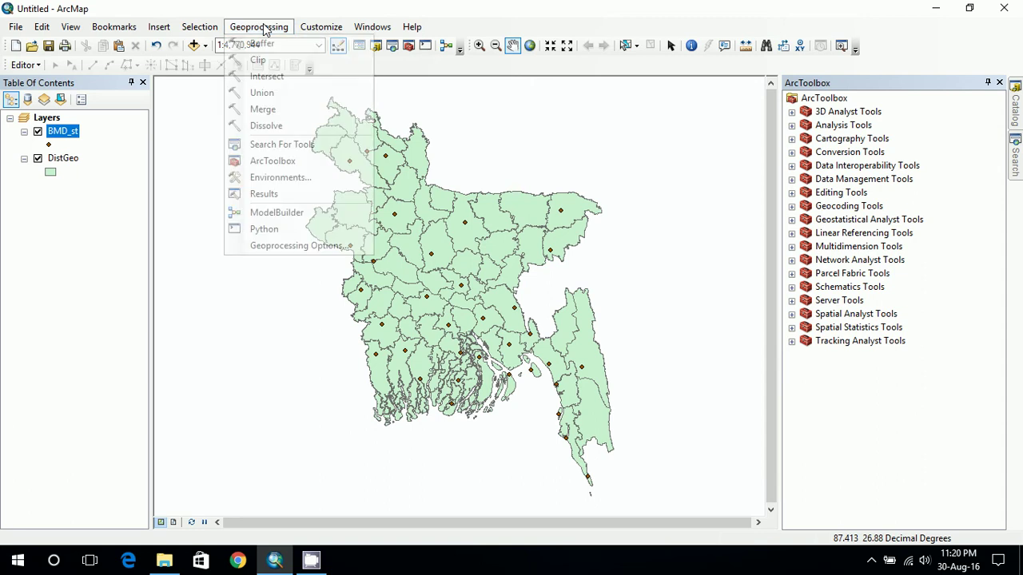
{"action": "left_click", "coordinate": [317, 179]}
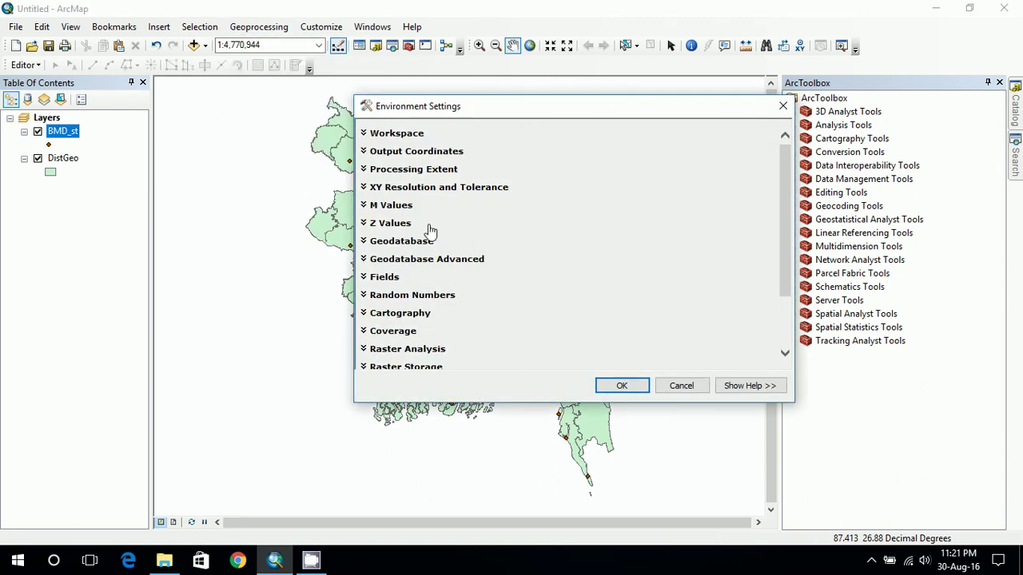
{"action": "left_click", "coordinate": [400, 170]}
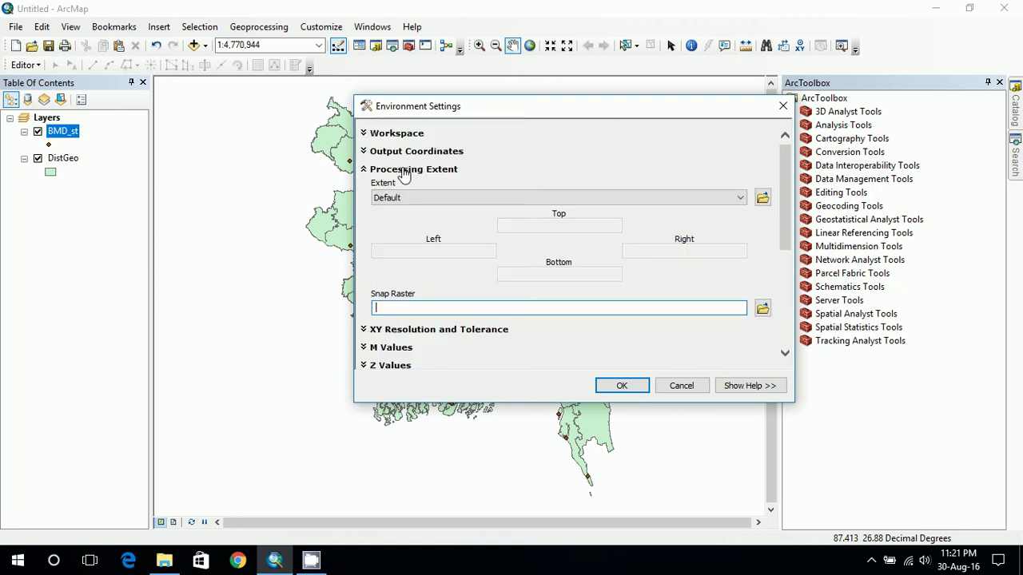
{"action": "left_click", "coordinate": [437, 198]}
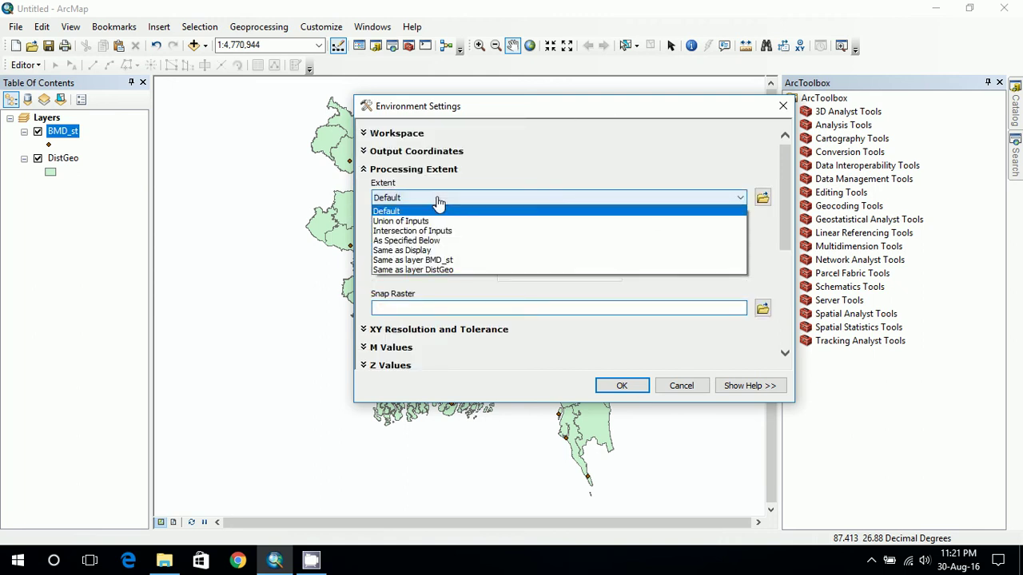
{"action": "left_click", "coordinate": [431, 270]}
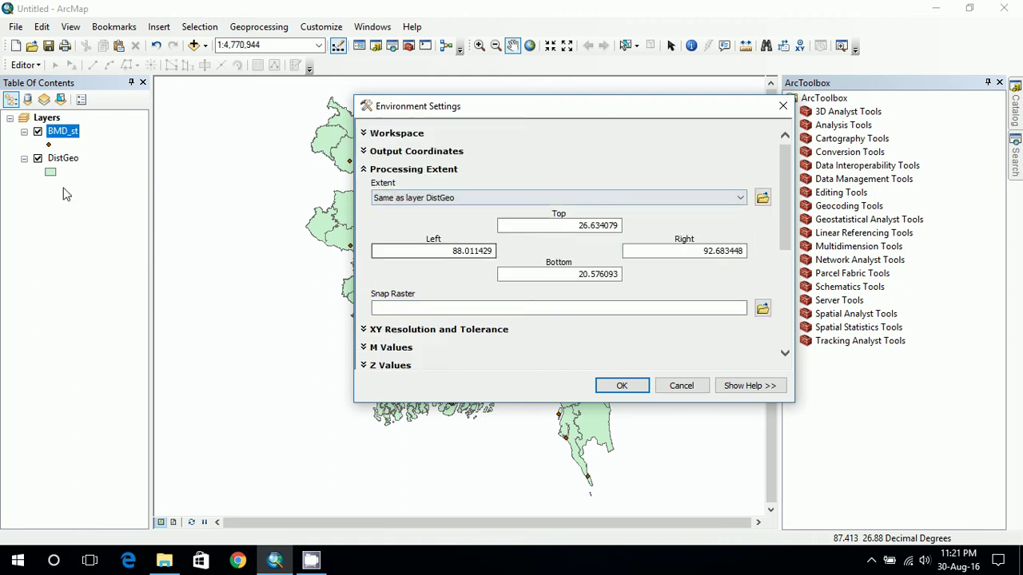
- Set the Raster Analysis Mask to DistGeo and apply the environment settings
{"action": "scroll", "coordinate": [591, 266], "scroll_direction": "down", "scroll_amount": 1}
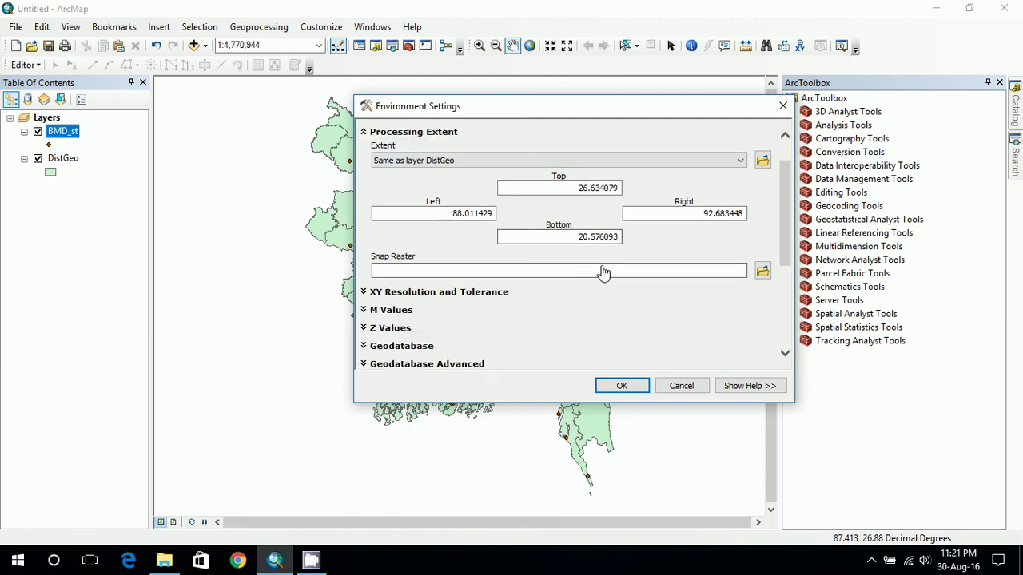
{"action": "scroll", "coordinate": [523, 288], "scroll_direction": "down", "scroll_amount": 4}
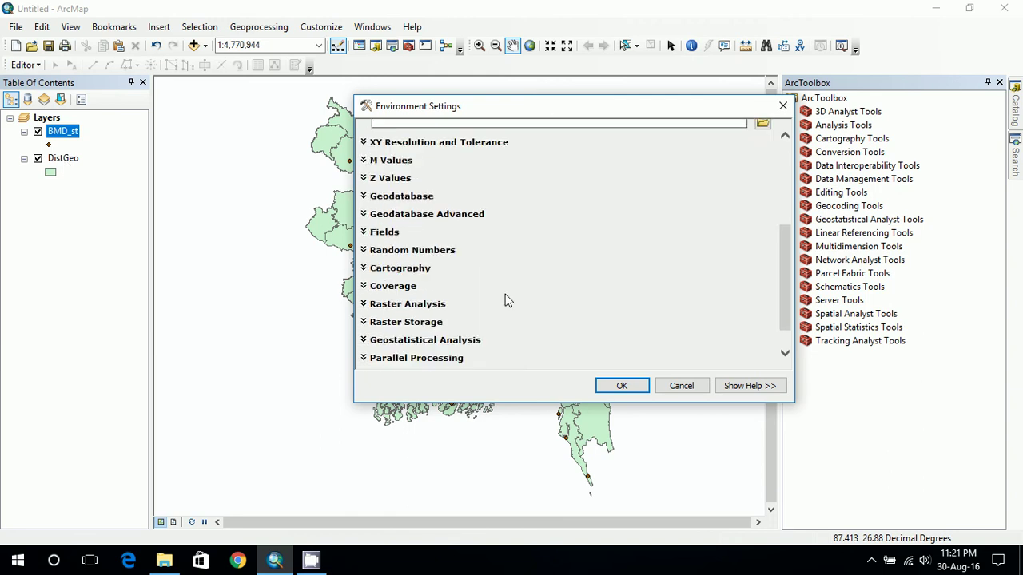
{"action": "left_click", "coordinate": [413, 304]}
{"action": "scroll", "coordinate": [708, 256], "scroll_direction": "down", "scroll_amount": 2}
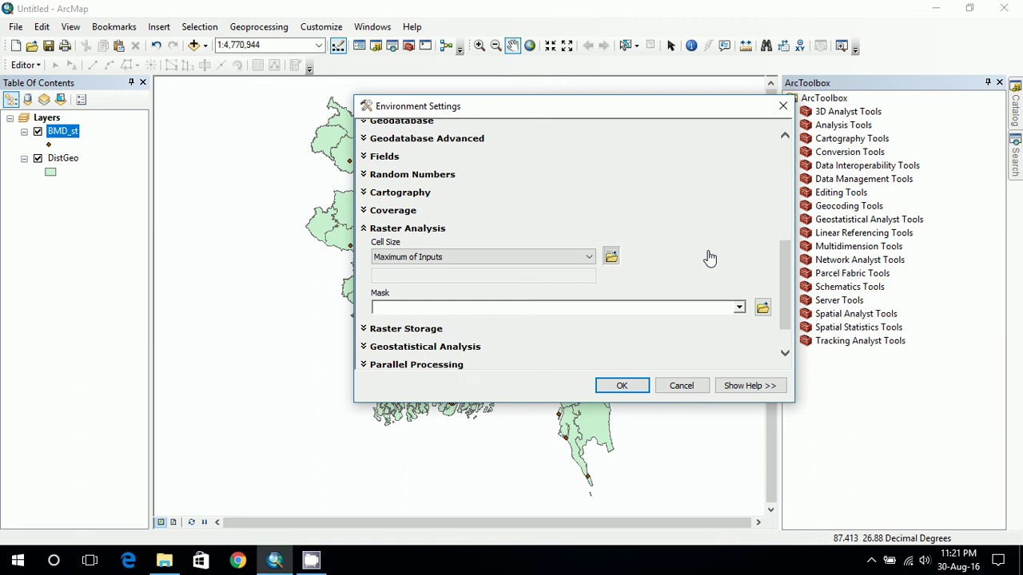
{"action": "left_click", "coordinate": [739, 308]}
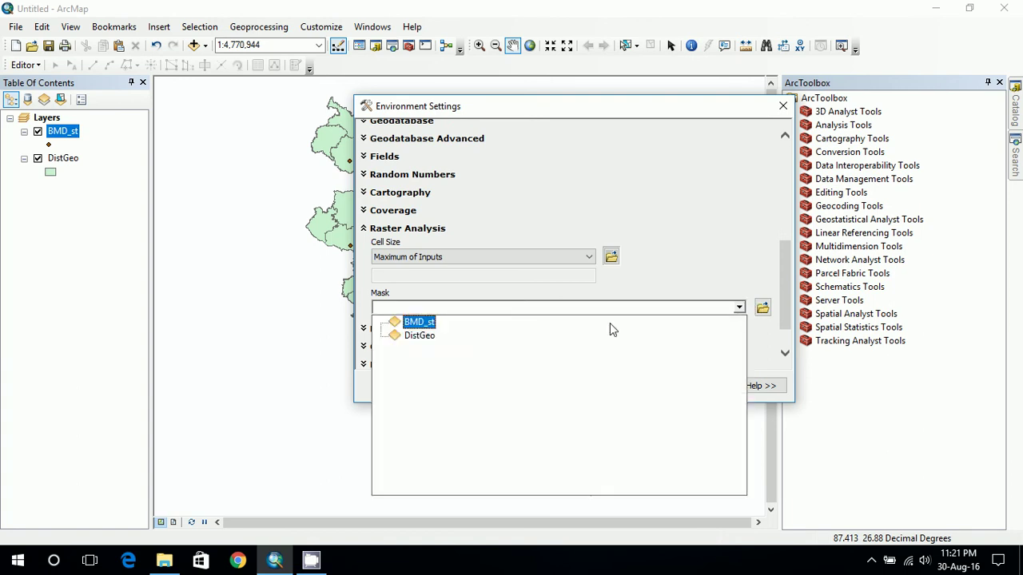
{"action": "left_click", "coordinate": [398, 339]}
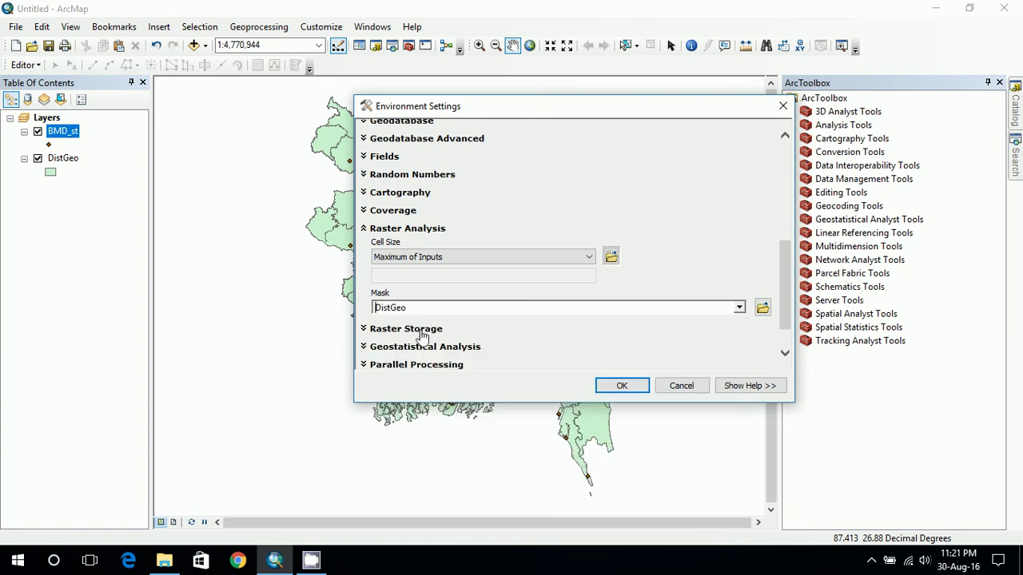
{"action": "left_click", "coordinate": [623, 386]}
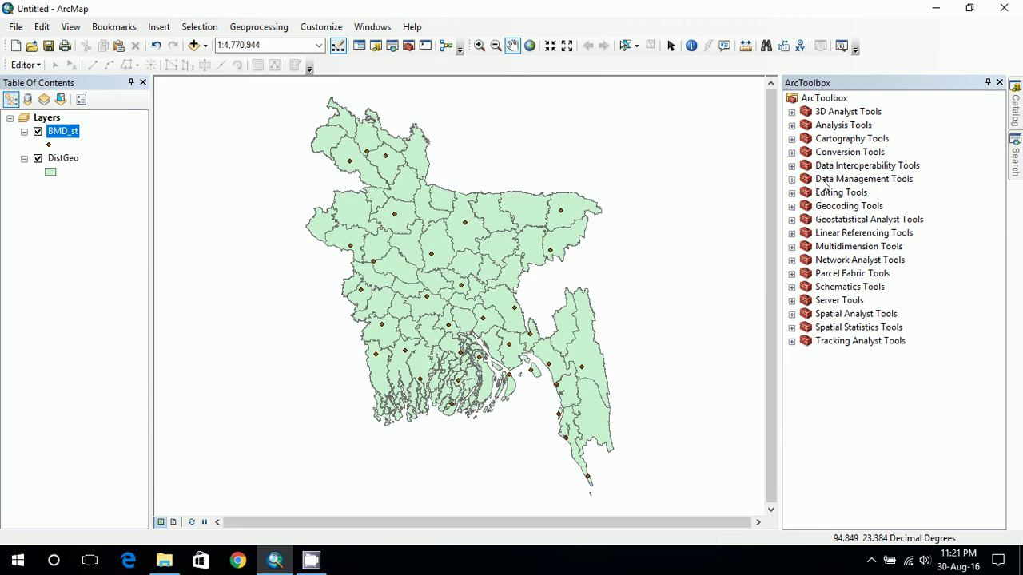
- Open the Spatial Analyst IDW tool and choose Dev_percen as the Z value field
{"action": "double_click", "coordinate": [844, 316]}
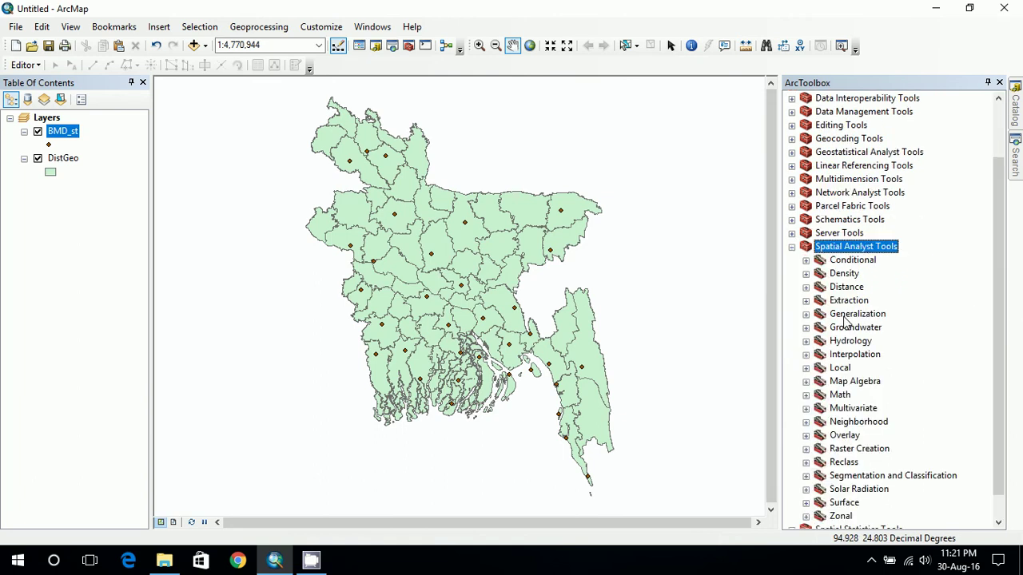
{"action": "double_click", "coordinate": [831, 356]}
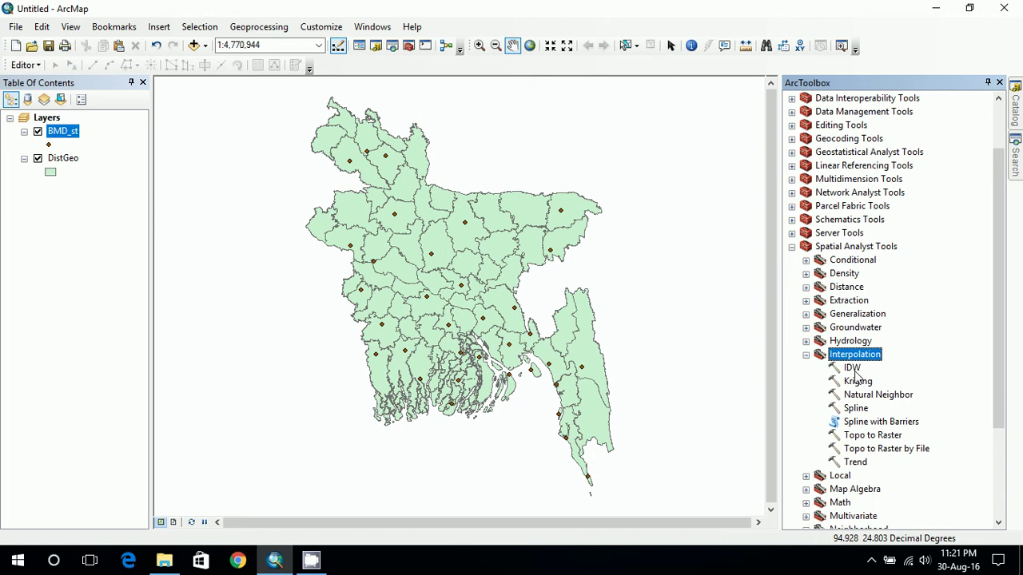
{"action": "double_click", "coordinate": [852, 368]}
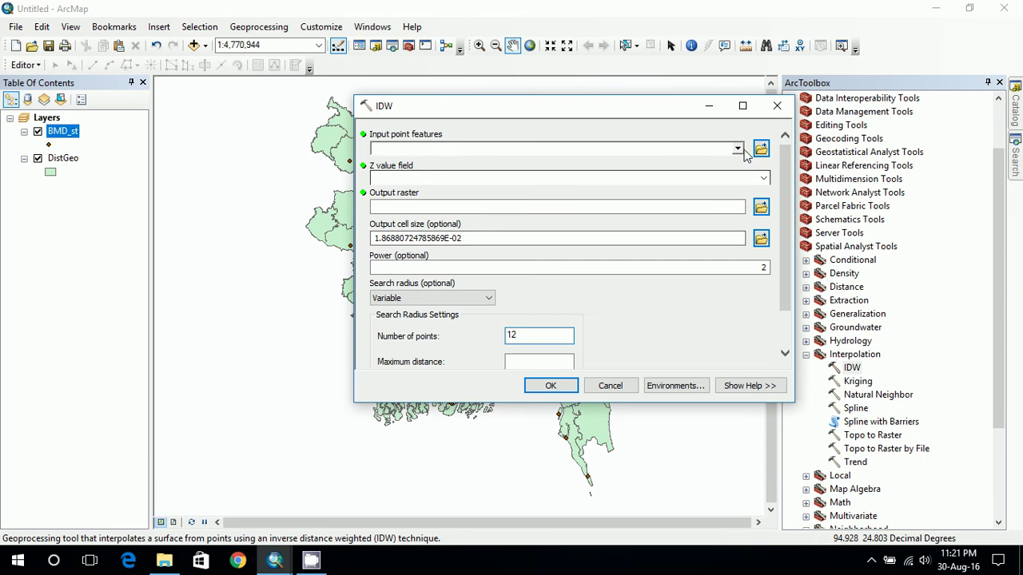
{"action": "left_click", "coordinate": [739, 149]}
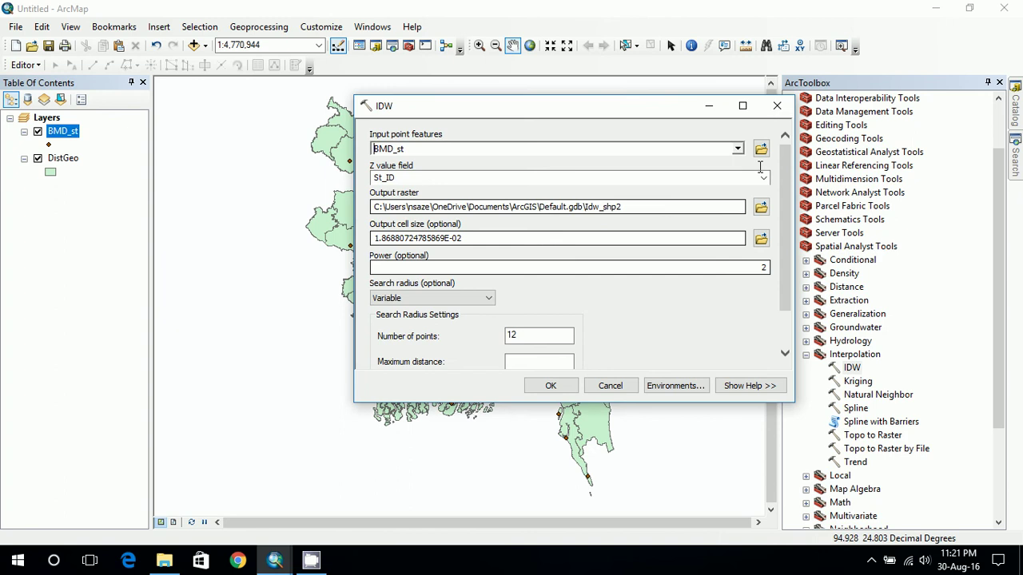
{"action": "left_click", "coordinate": [764, 179]}
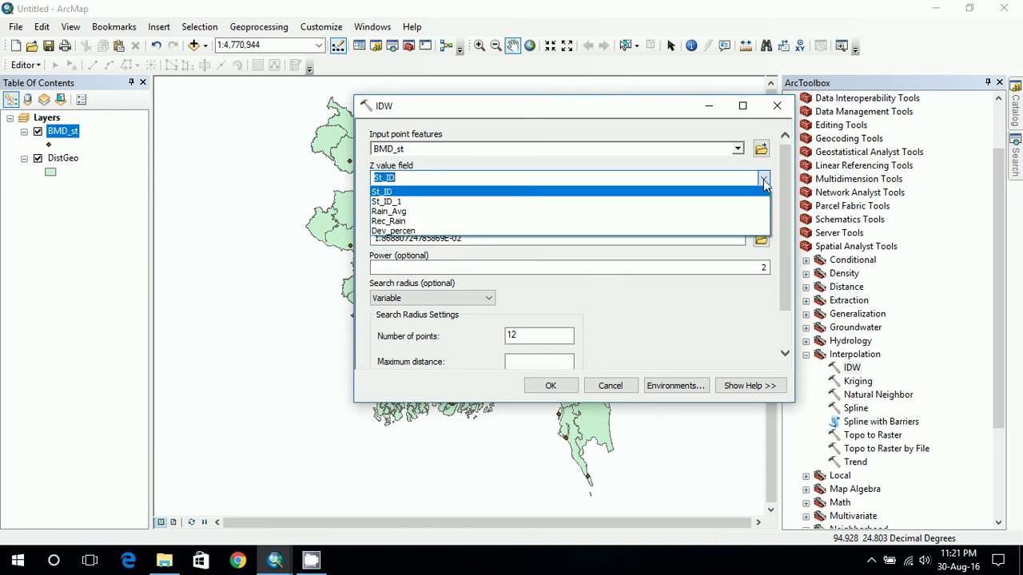
{"action": "left_click", "coordinate": [427, 232]}
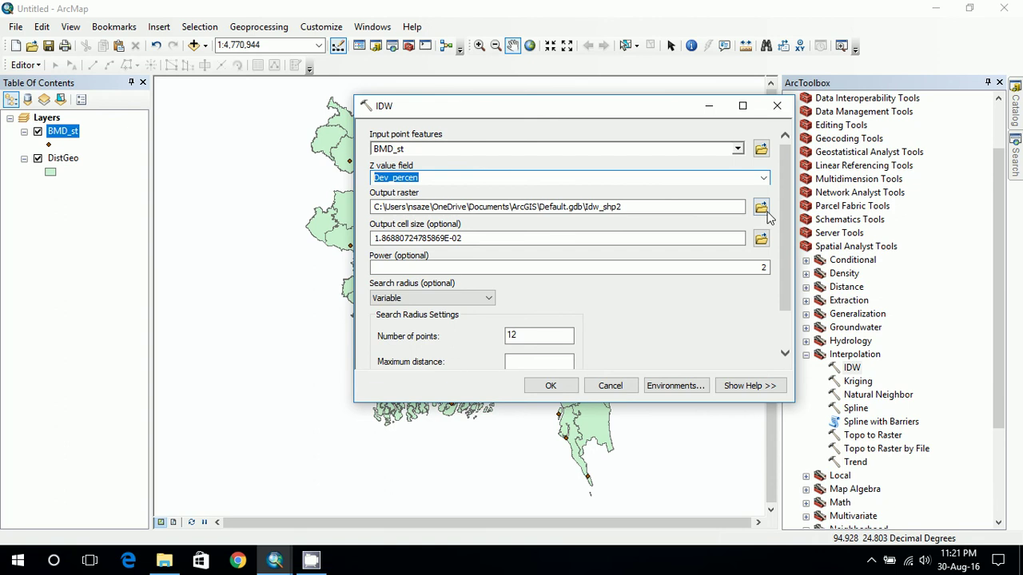
- Save the IDW output raster as Dev_map in arc1\Data_Rainfall_Deviation
{"action": "left_click", "coordinate": [762, 209]}
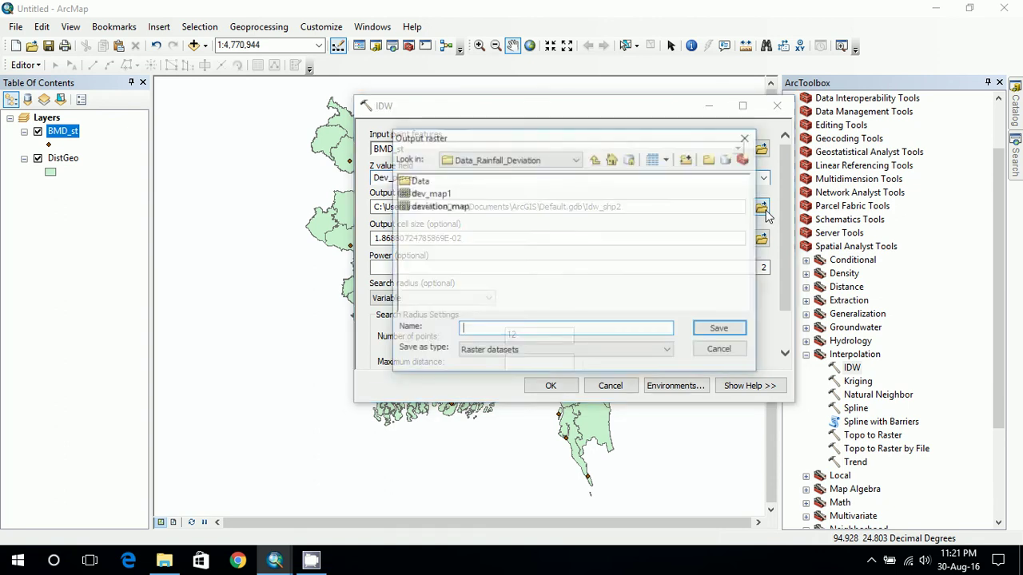
{"action": "left_click", "coordinate": [597, 160]}
{"action": "left_click", "coordinate": [596, 159]}
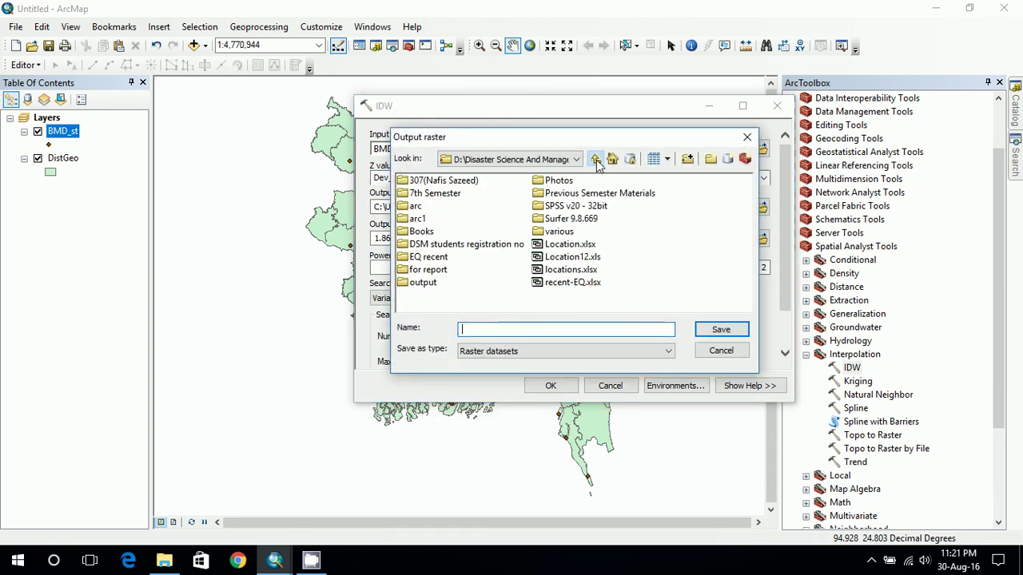
{"action": "left_click", "coordinate": [416, 219]}
{"action": "double_click", "coordinate": [418, 219]}
{"action": "double_click", "coordinate": [442, 183]}
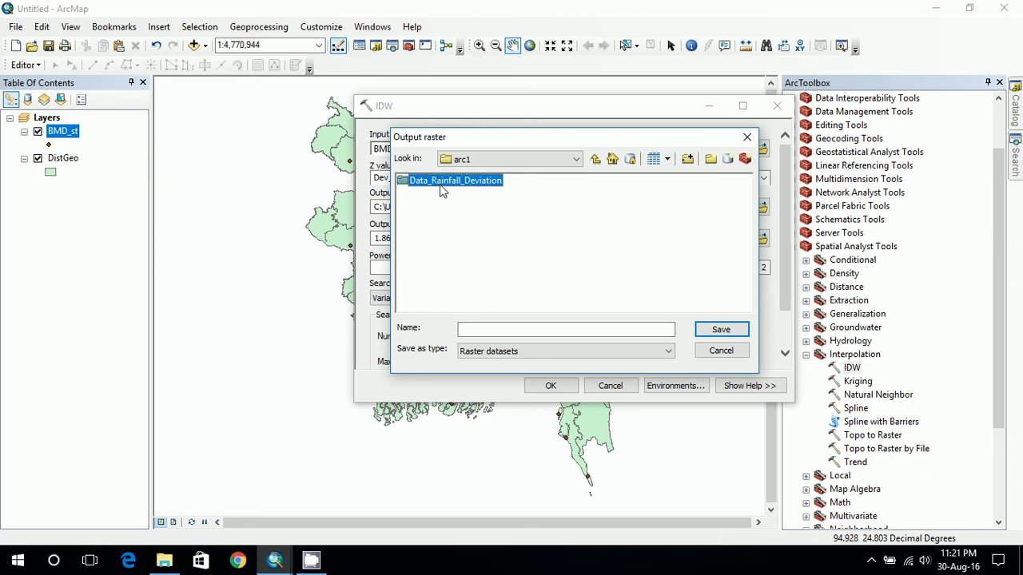
{"action": "left_click", "coordinate": [562, 327]}
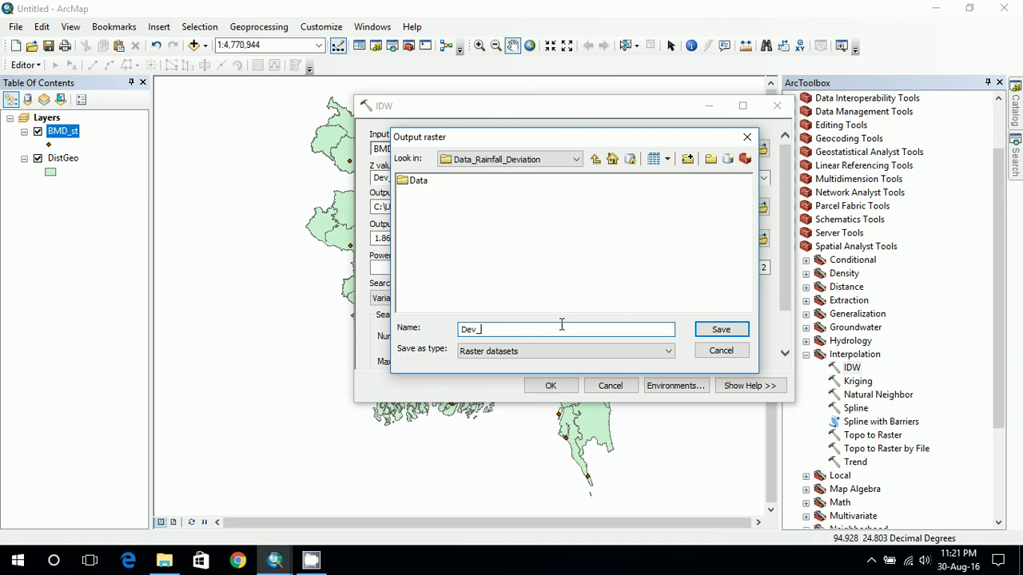
{"action": "left_click", "coordinate": [722, 331]}
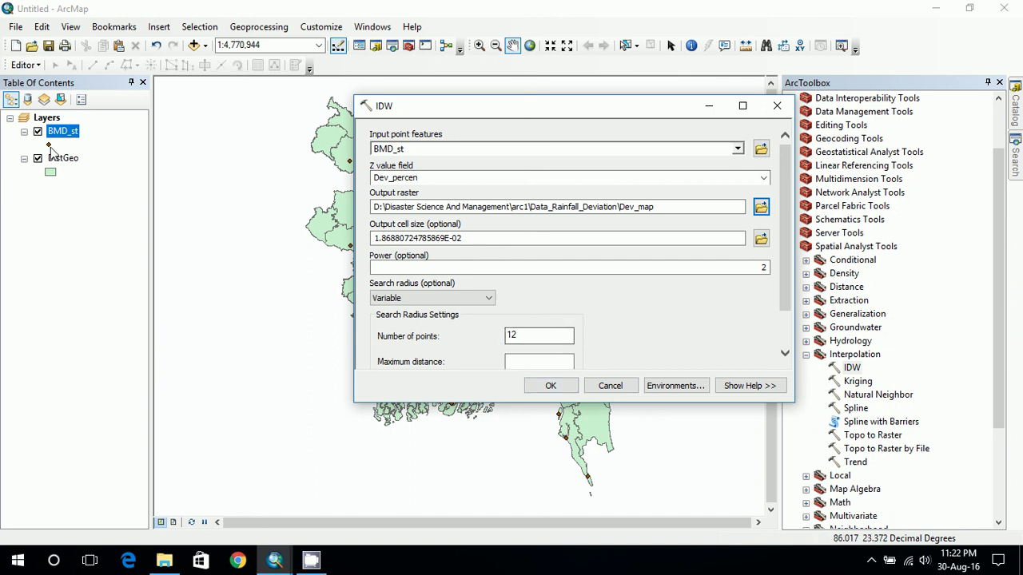
- Open the BMD_Station table from the Data folder in Excel
{"action": "left_click", "coordinate": [164, 560]}
{"action": "double_click", "coordinate": [231, 159]}
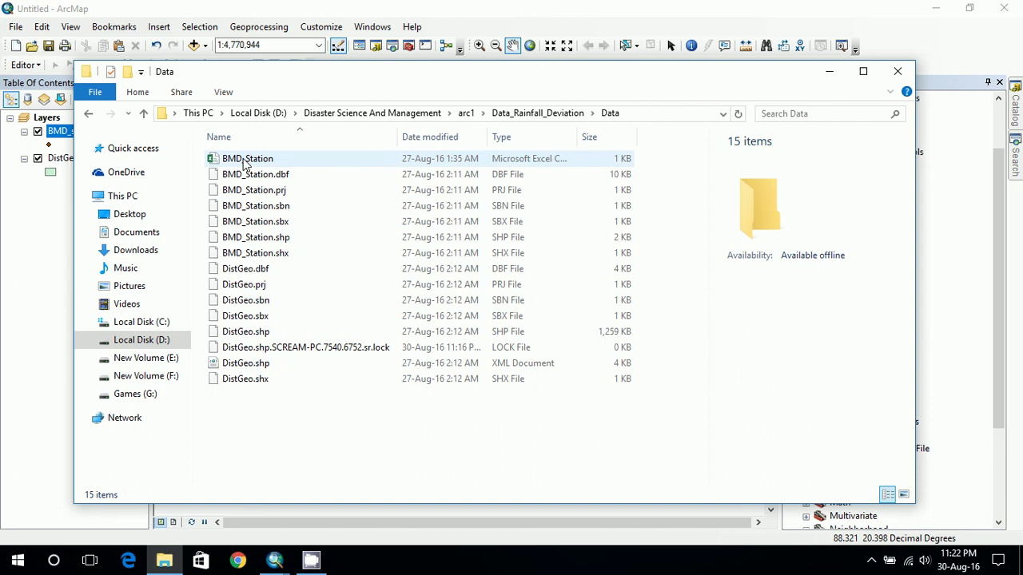
{"action": "left_click", "coordinate": [244, 158]}
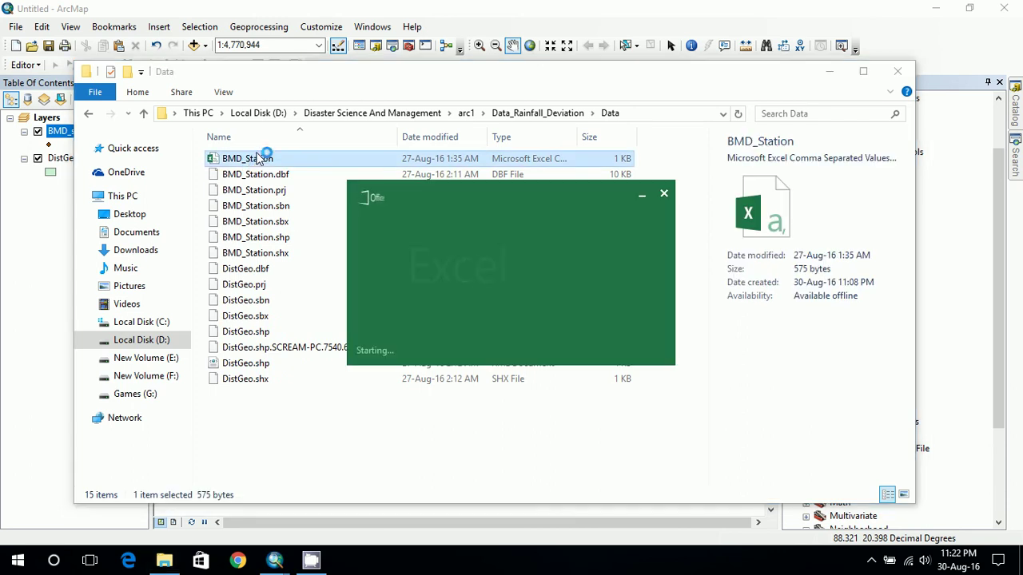
- Scroll through the BMD_Station rainfall sheet, then bring ArcMap's IDW dialog back to front
{"action": "scroll", "coordinate": [120, 209], "scroll_direction": "down", "scroll_amount": 5}
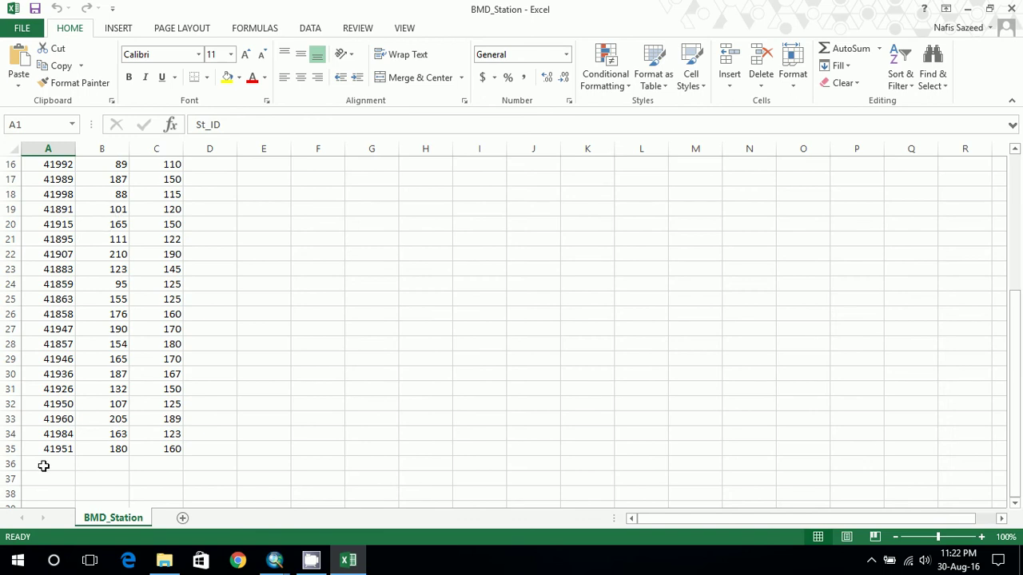
{"action": "scroll", "coordinate": [104, 409], "scroll_direction": "up", "scroll_amount": 5}
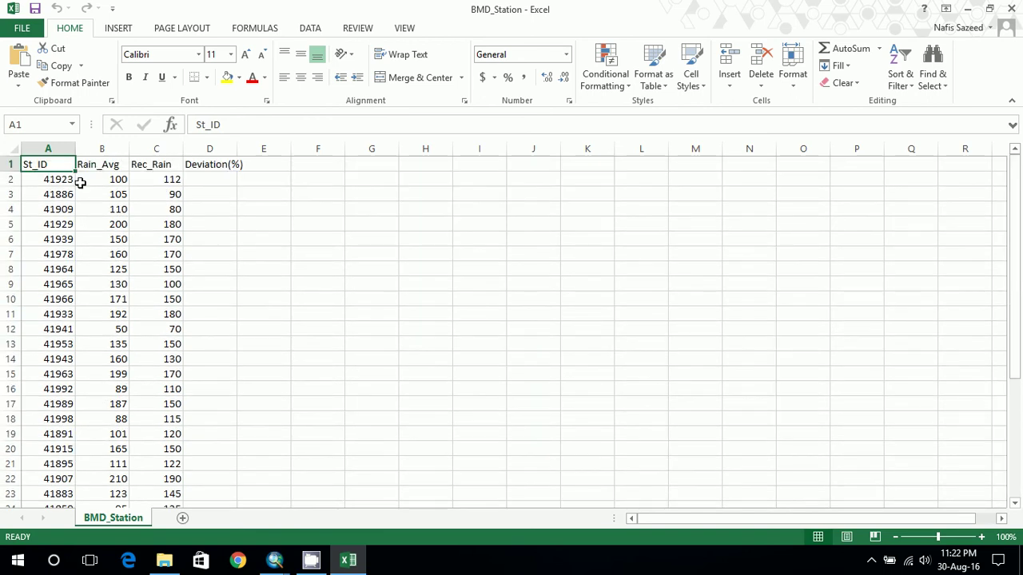
{"action": "scroll", "coordinate": [101, 208], "scroll_direction": "down", "scroll_amount": 4}
{"action": "scroll", "coordinate": [120, 448], "scroll_direction": "down", "scroll_amount": 1}
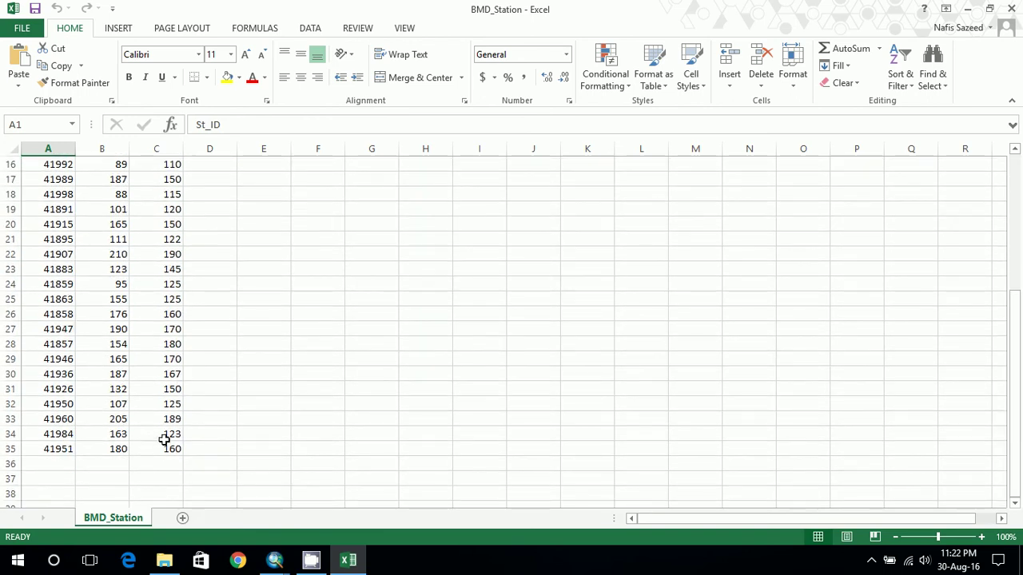
{"action": "mouse_move", "coordinate": [343, 566]}
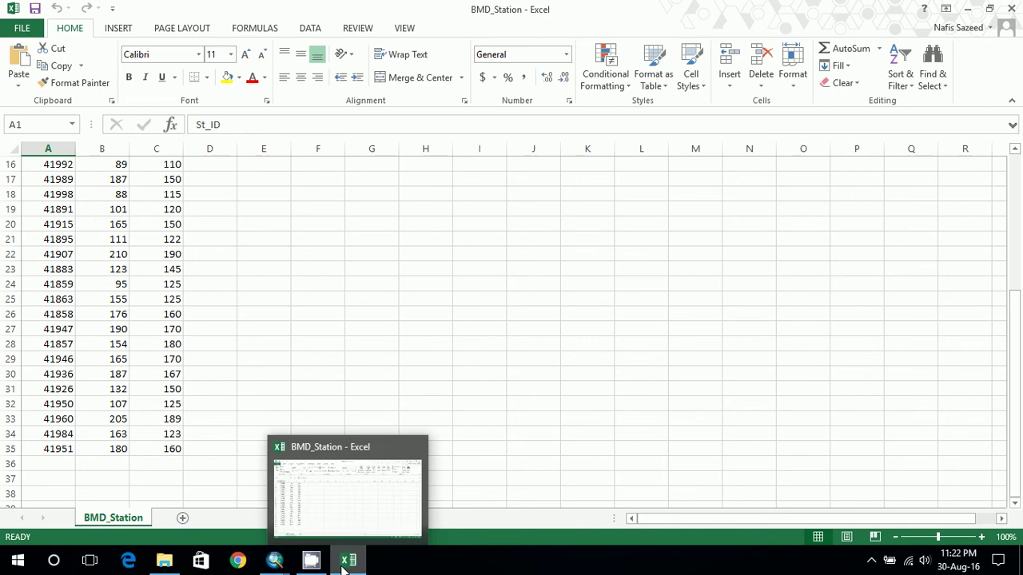
{"action": "left_click", "coordinate": [361, 522]}
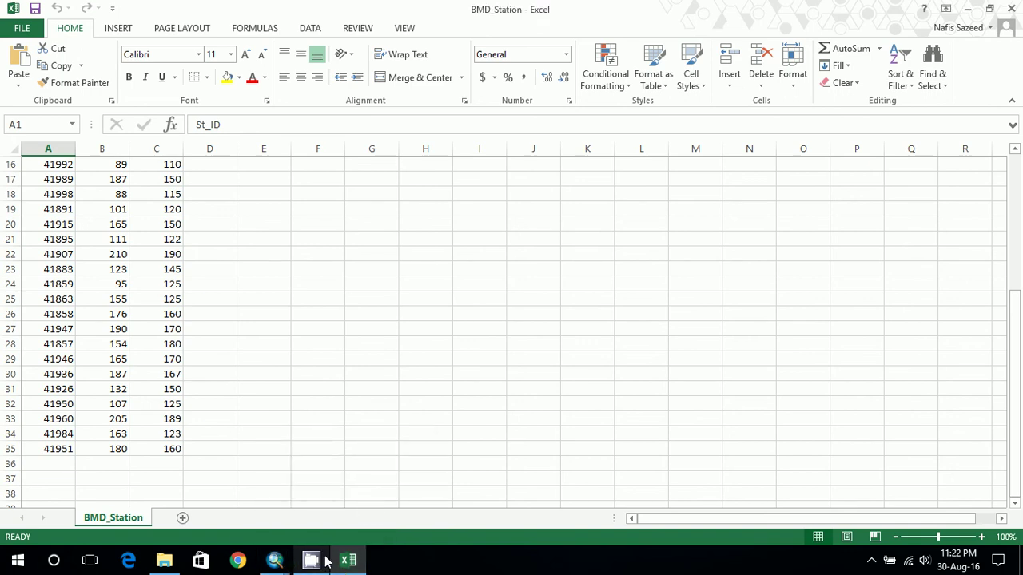
{"action": "scroll", "coordinate": [164, 365], "scroll_direction": "up", "scroll_amount": 5}
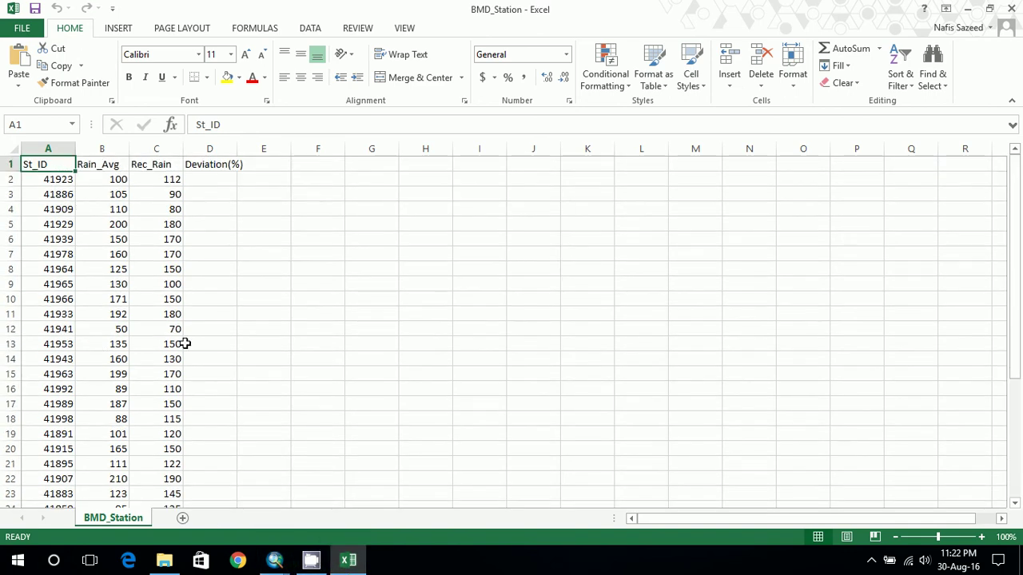
{"action": "mouse_move", "coordinate": [275, 562]}
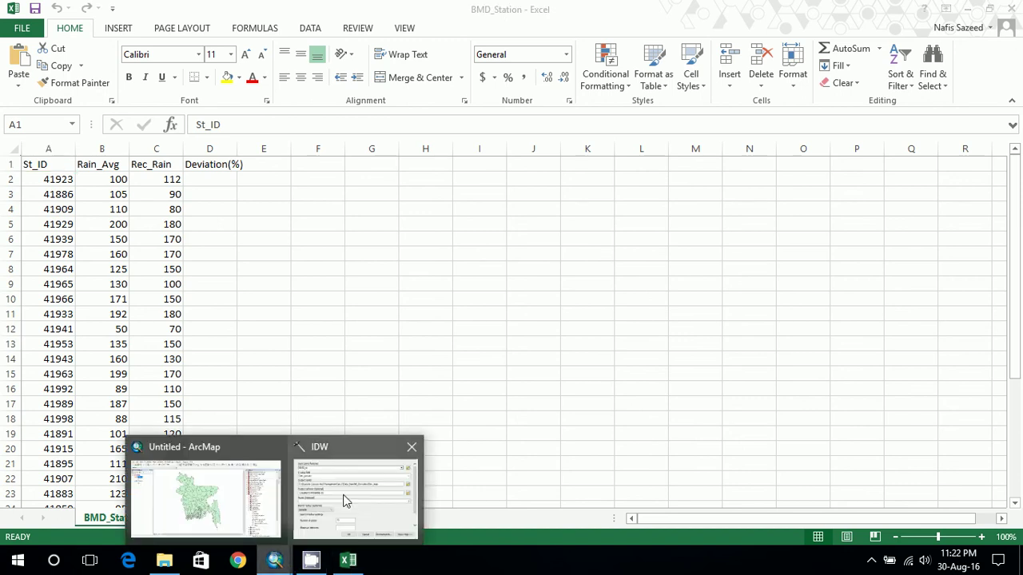
{"action": "left_click", "coordinate": [266, 511]}
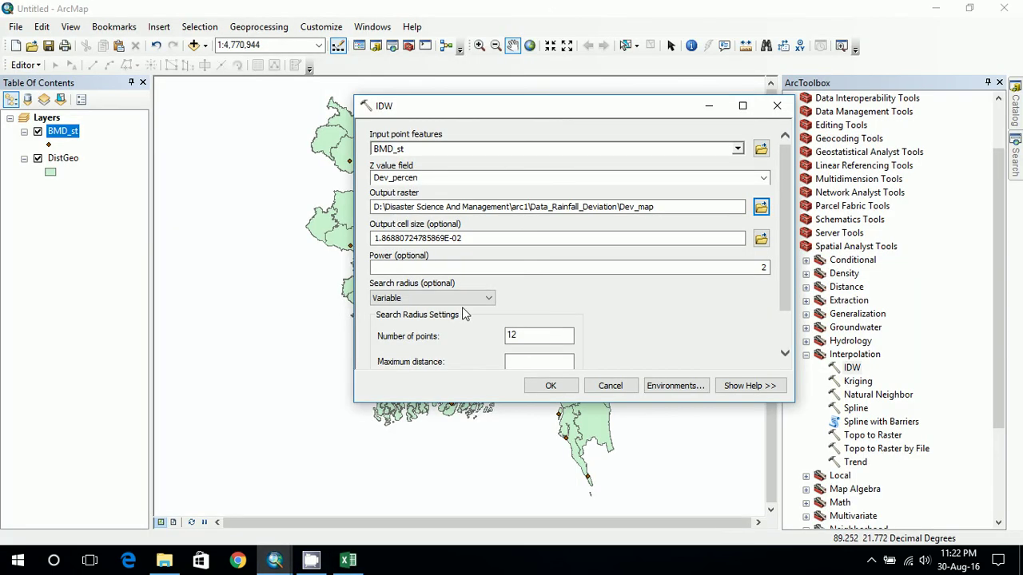
- Change the IDW number of points from 12 to 34 and run it to create Dev_map
{"action": "double_click", "coordinate": [521, 339]}
{"action": "scroll", "coordinate": [643, 334], "scroll_direction": "down", "scroll_amount": 2}
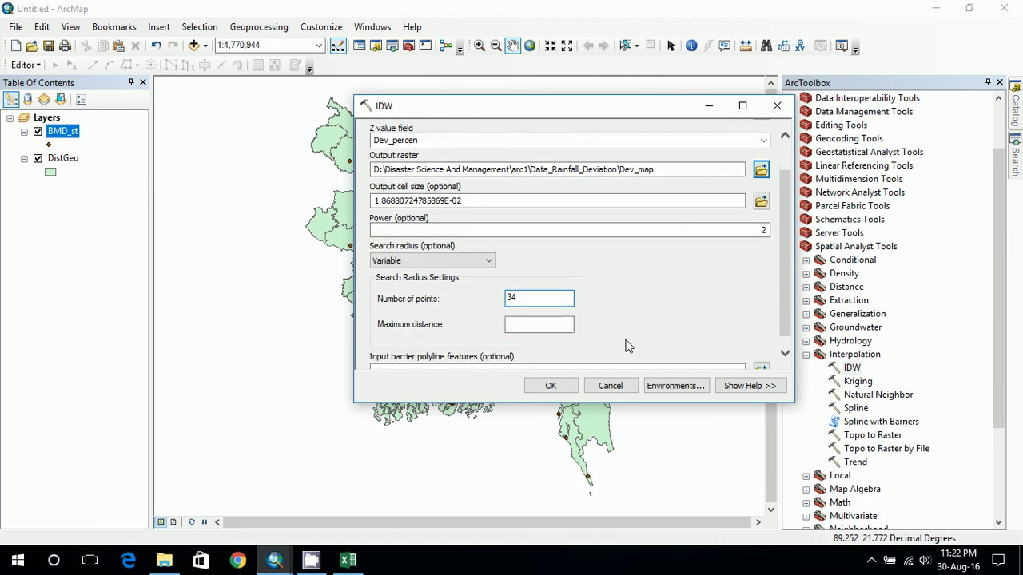
{"action": "left_click", "coordinate": [550, 385]}
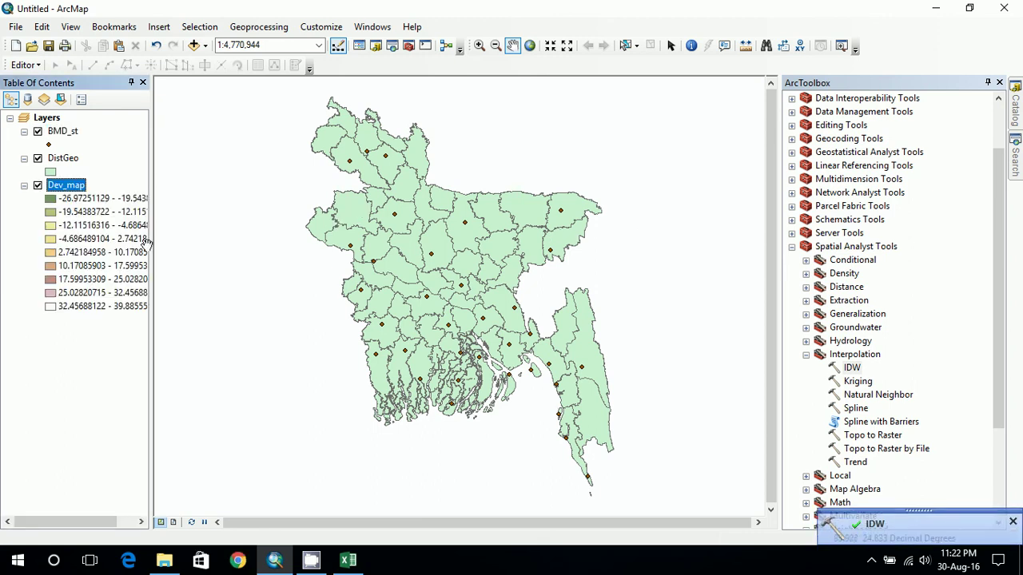
- Give the DistGeo district layer a Hollow symbol over the Dev_map raster
{"action": "left_click", "coordinate": [49, 172]}
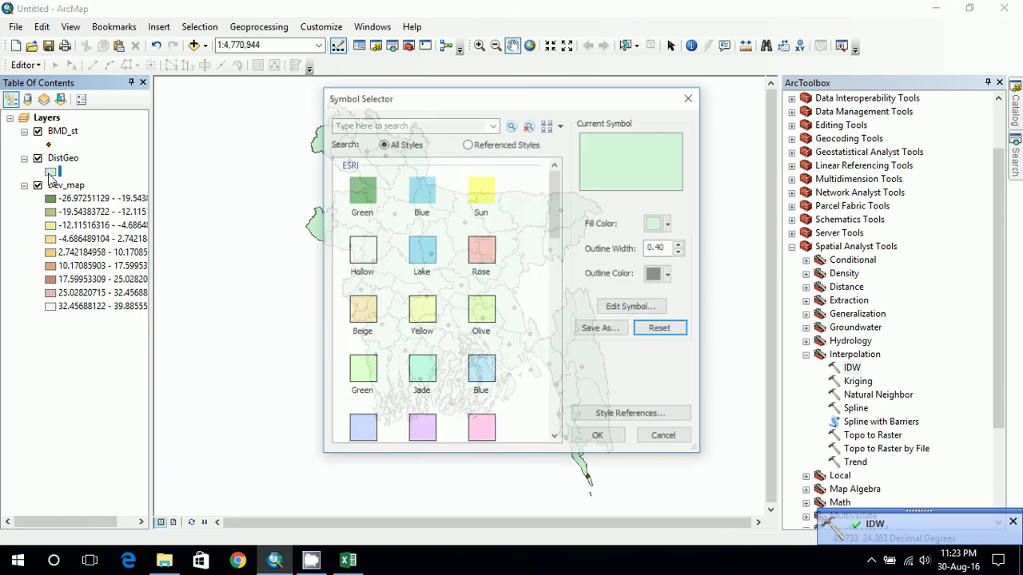
{"action": "left_click", "coordinate": [370, 251]}
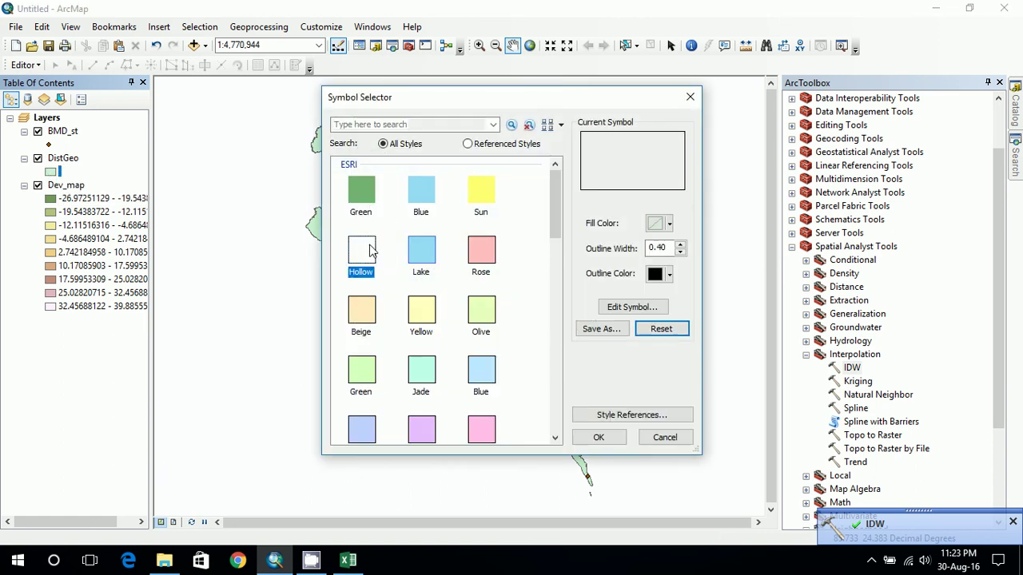
{"action": "left_click", "coordinate": [598, 440]}
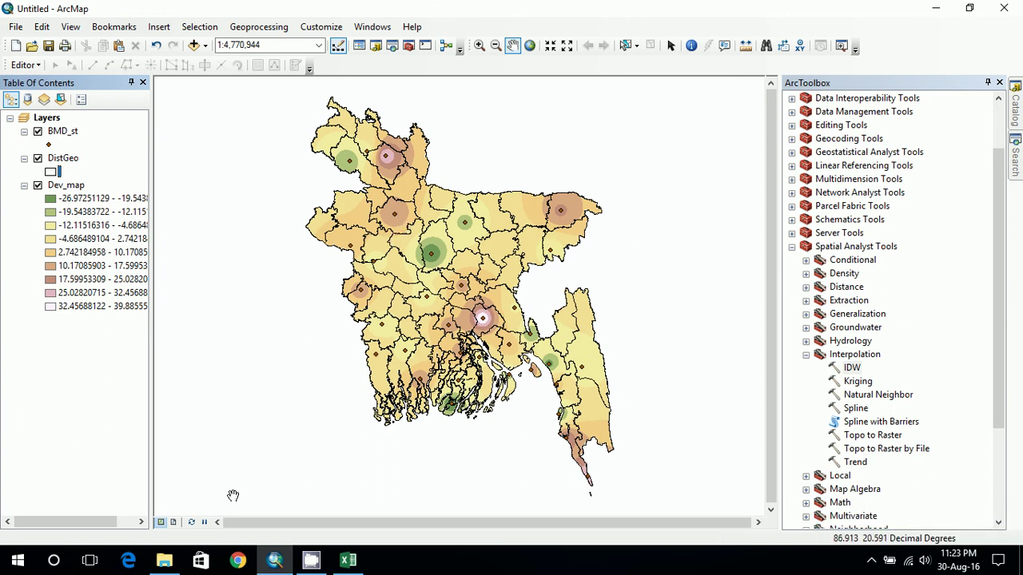
- Switch to Layout View and zoom to the full map extent
{"action": "scroll", "coordinate": [511, 382], "scroll_direction": "up", "scroll_amount": 2}
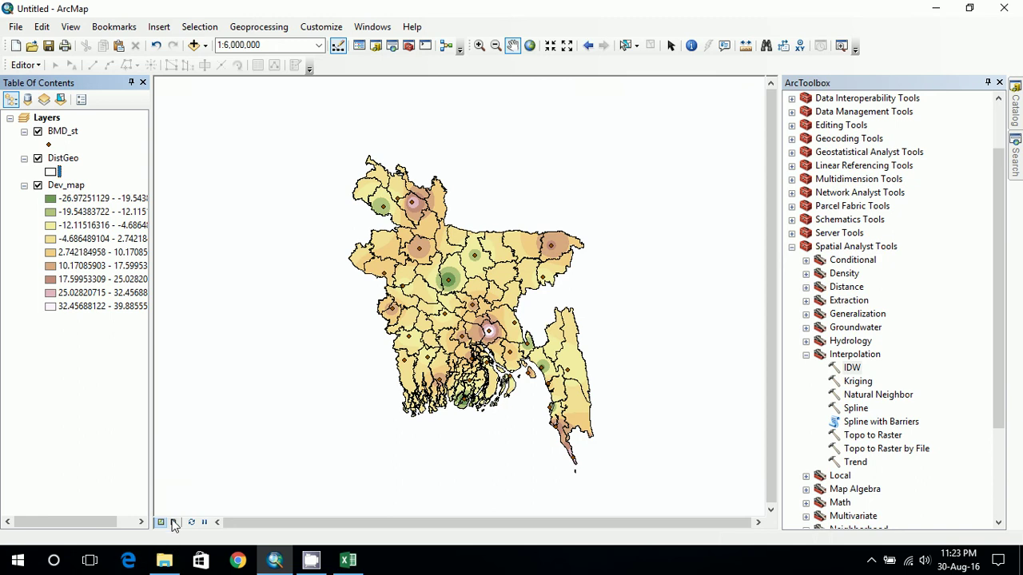
{"action": "left_click", "coordinate": [173, 522]}
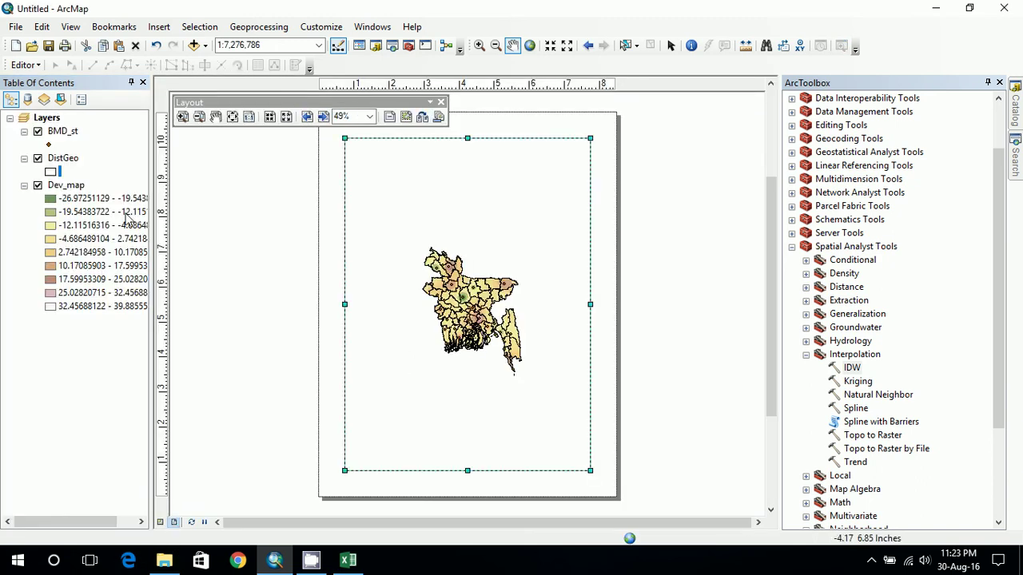
{"action": "left_click", "coordinate": [529, 45]}
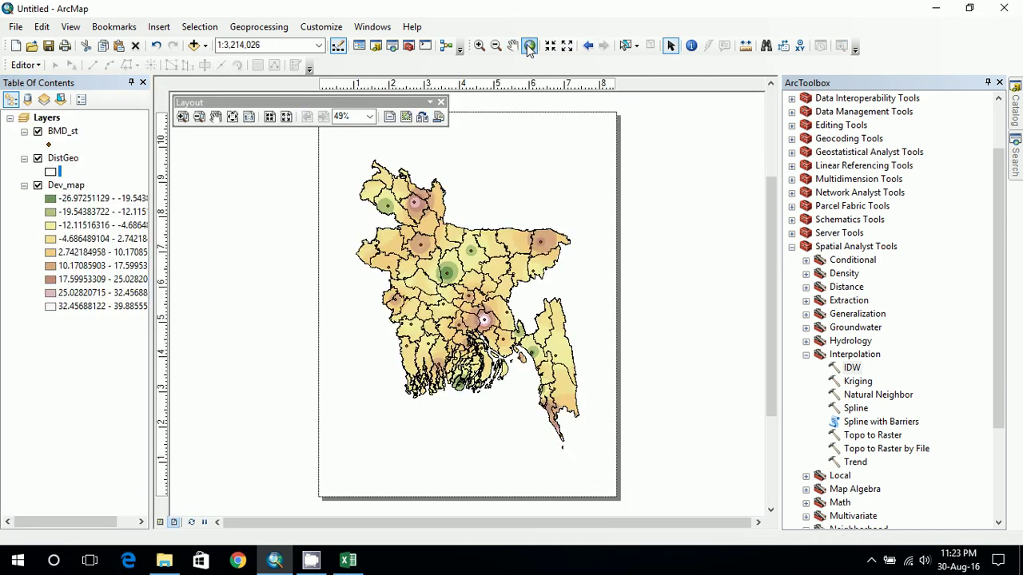